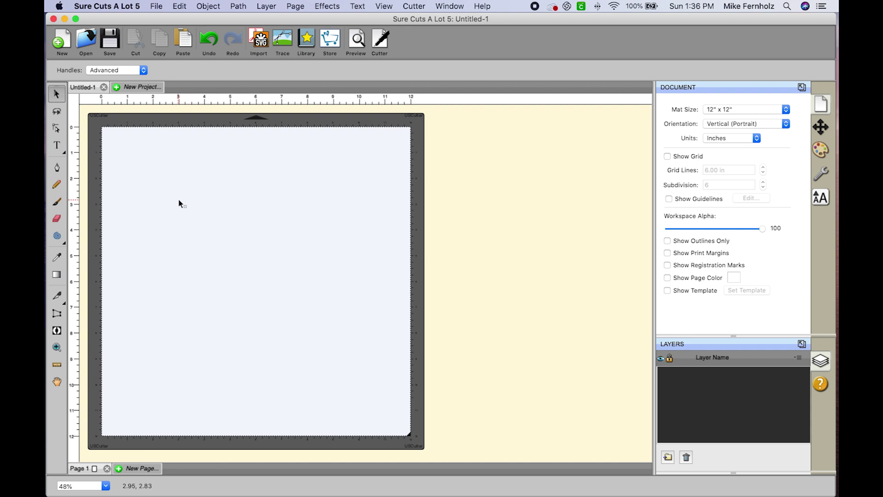
- Draw a rectangle about 3.77 in wide and 4.41 in high on the upper part of the mat
left_click(57, 237)
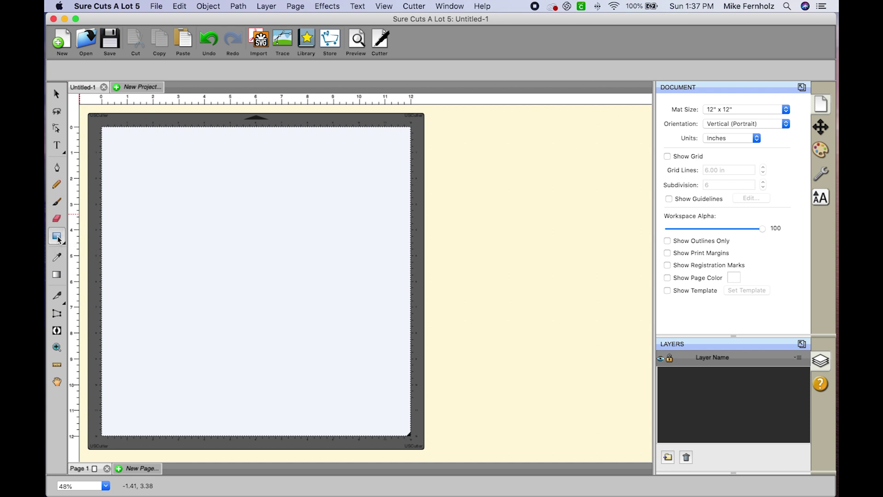
left_click_drag(176, 172, 275, 284)
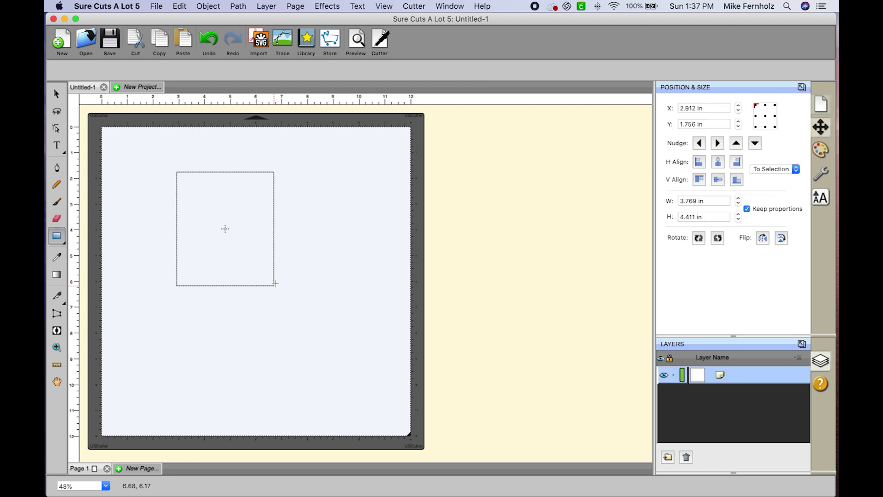
left_click(57, 94)
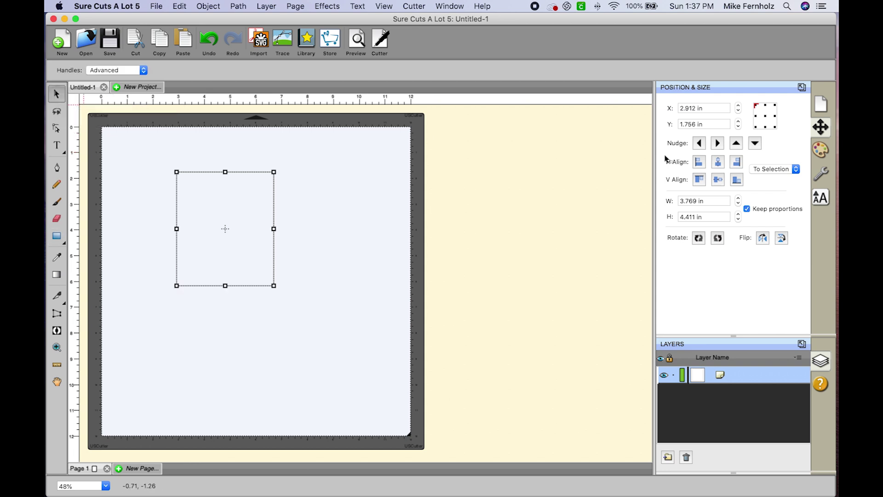
- Give the rectangle a light green color fill, hex B9CFB4, and keep its stroke set to Color
left_click(821, 150)
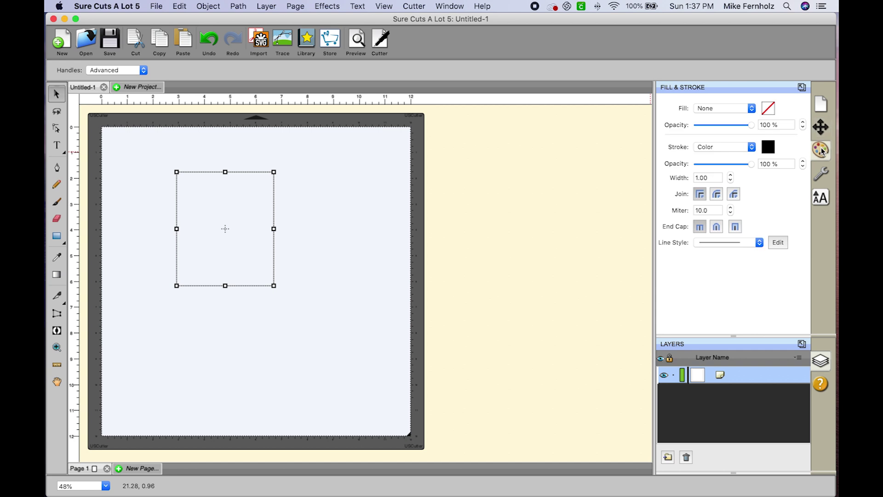
left_click(751, 109)
left_click(735, 118)
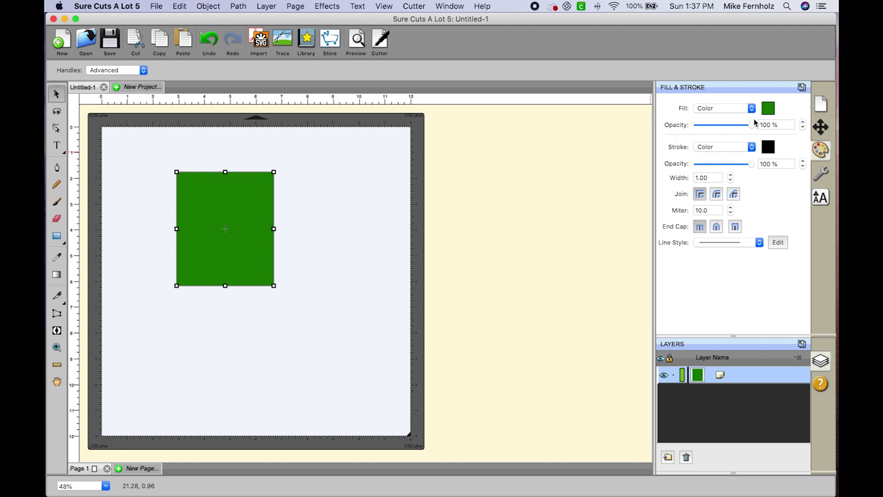
left_click(772, 110)
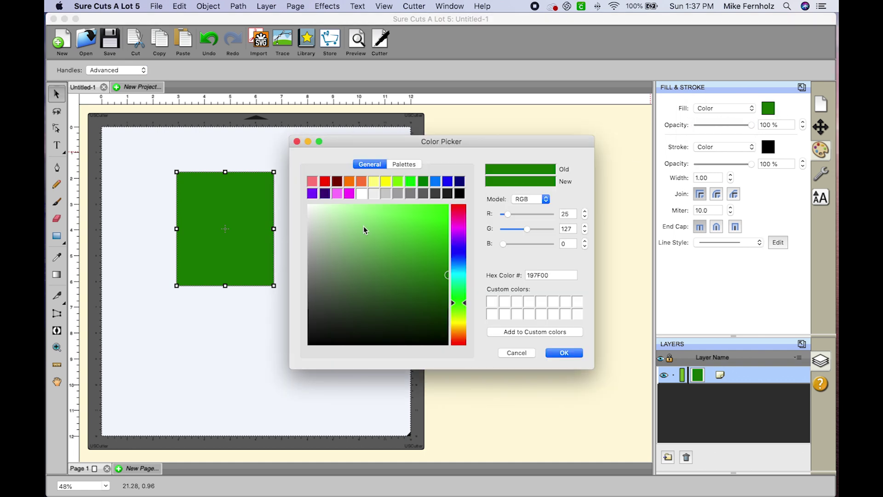
left_click(326, 230)
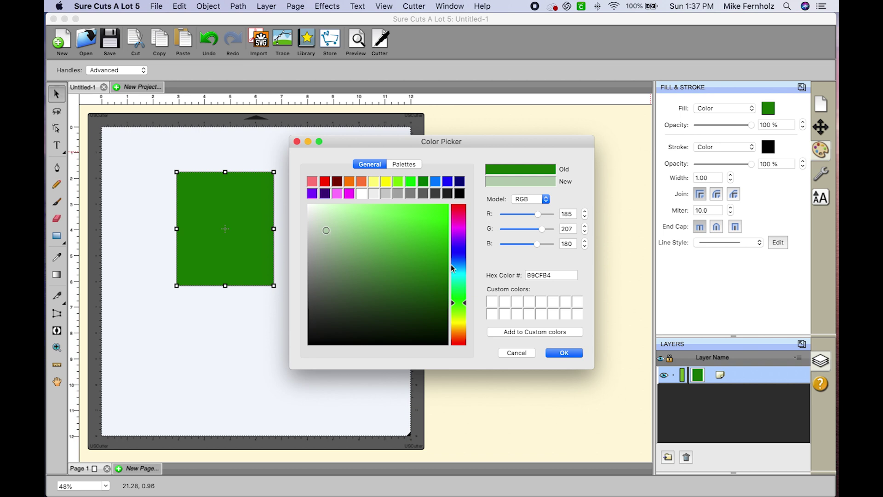
left_click(565, 354)
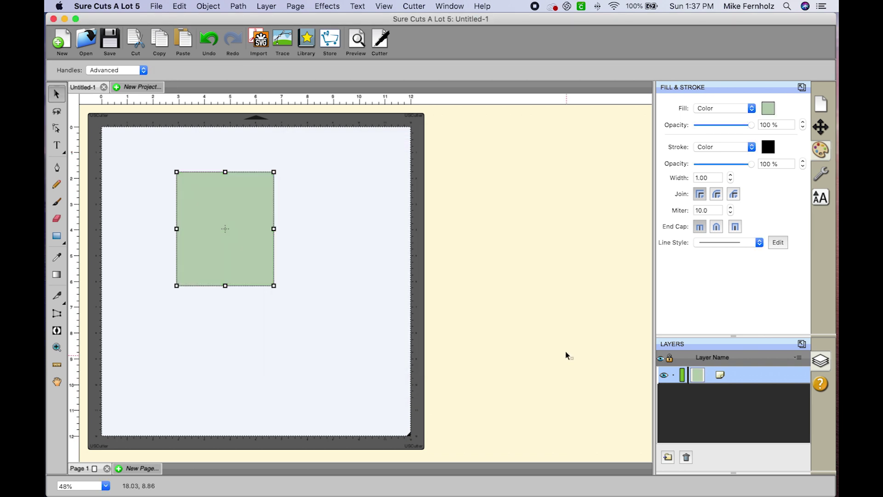
left_click(753, 153)
left_click(706, 143)
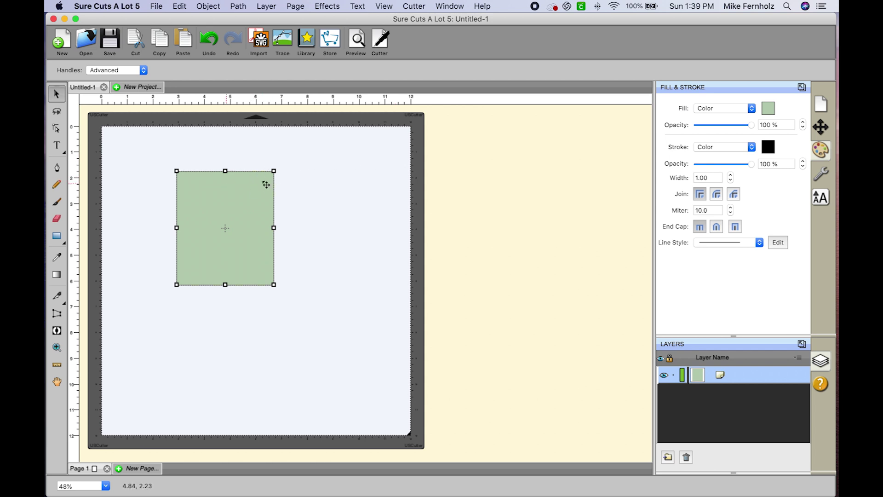
- Turn off Keep proportions and resize the rectangle to 4 in wide by 5.25 in high
left_click(821, 129)
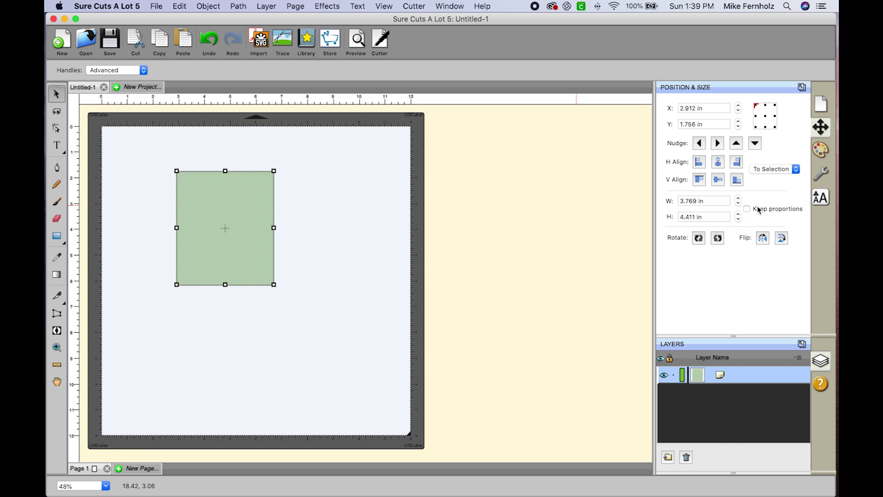
left_click_drag(717, 202, 665, 199)
type("4")
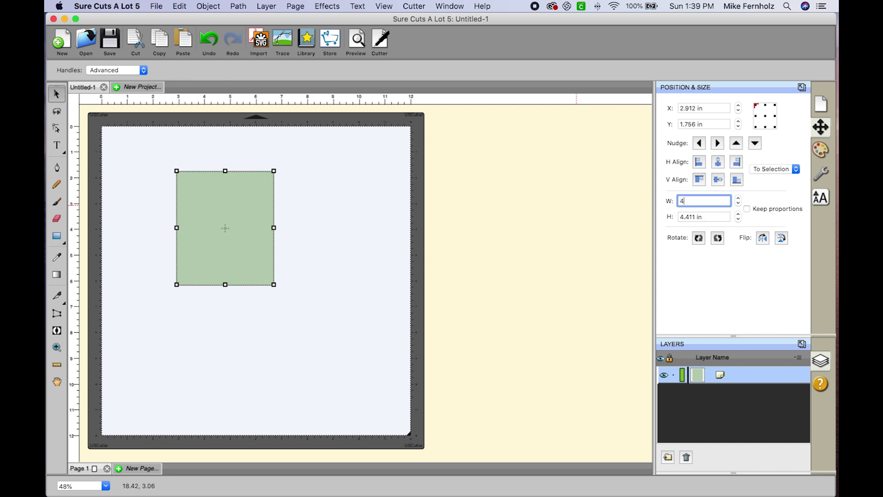
left_click_drag(709, 216, 672, 218)
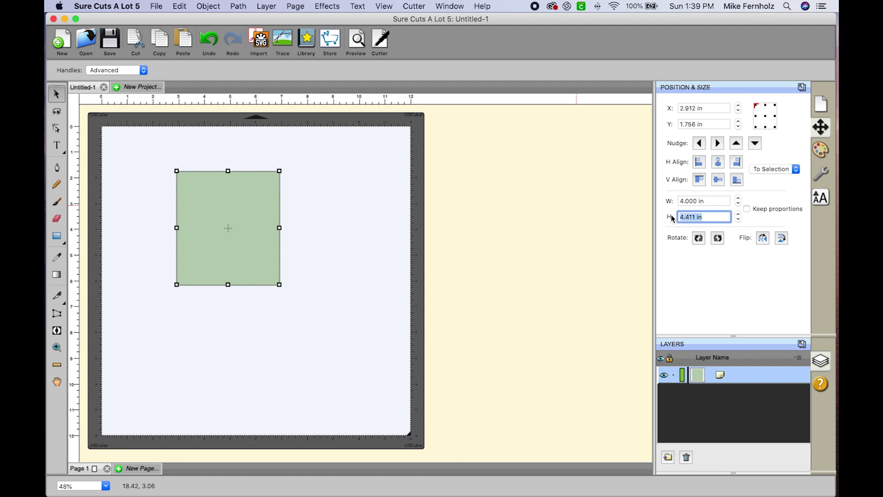
type("5.25")
key("Return")
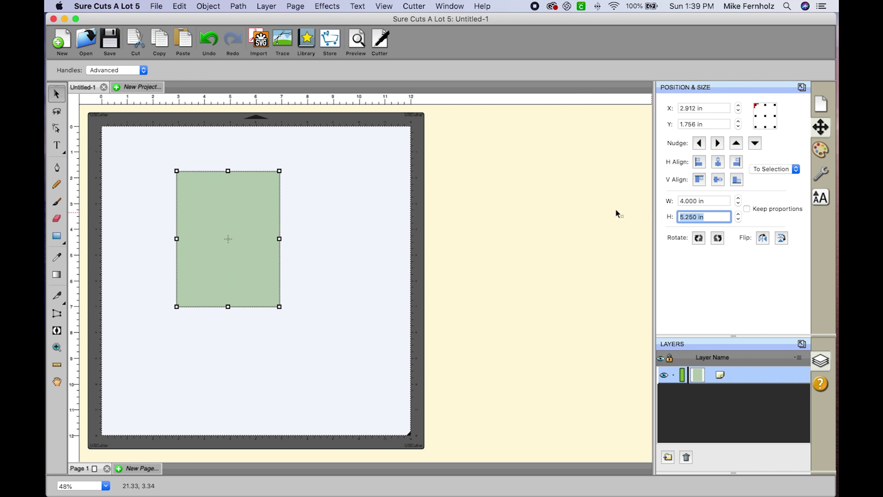
- Lock the rectangle's layer and check the lock by trying to select the rectangle on the mat
left_click(363, 216)
scroll(365, 211, "down", 1)
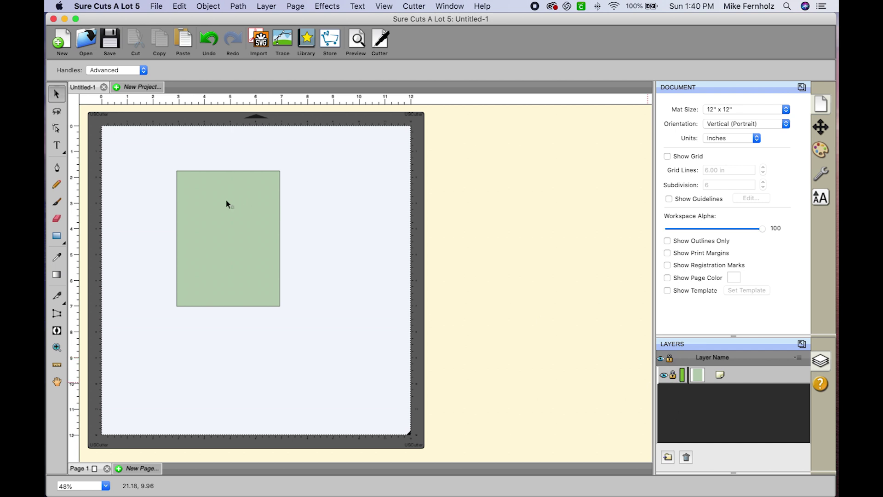
left_click_drag(159, 156, 331, 329)
- Add the green Tree shape from the library's Winter folder to the mat
left_click(441, 6)
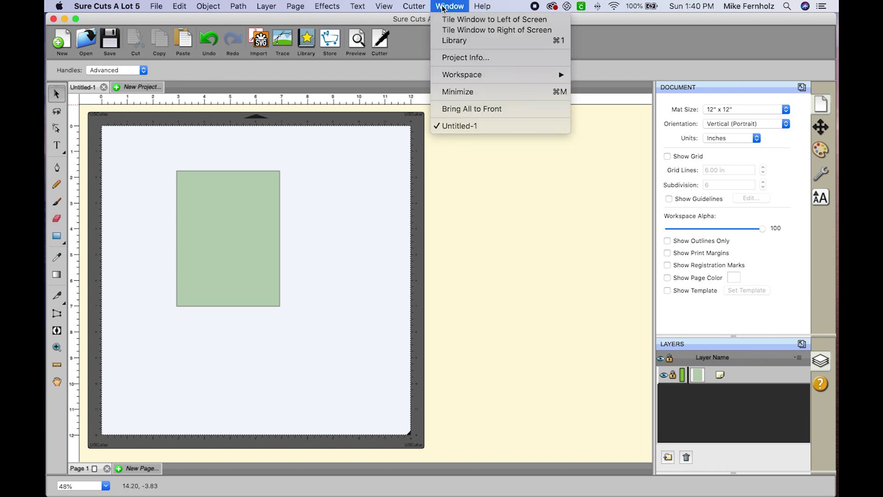
left_click(452, 41)
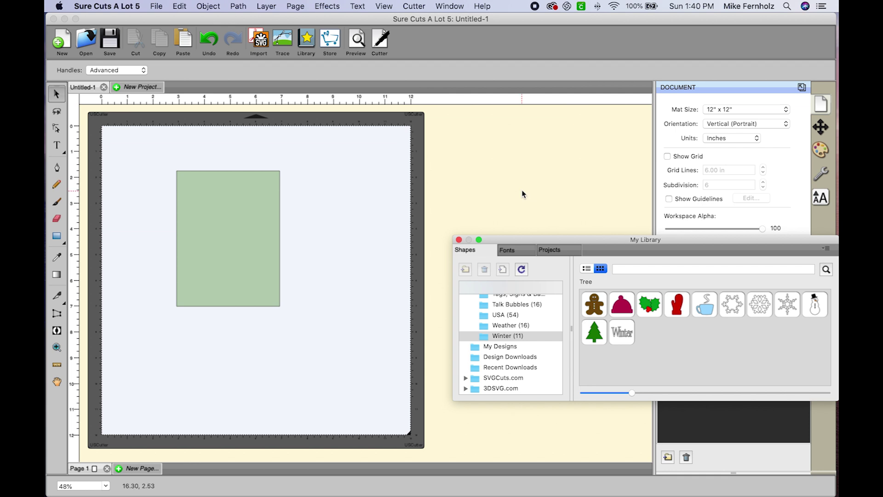
scroll(511, 326, "up", 5)
scroll(520, 326, "down", 2)
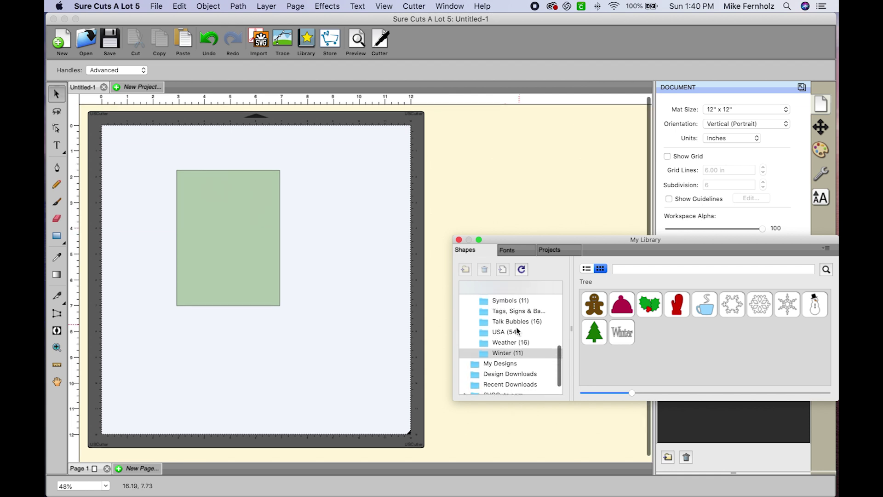
scroll(502, 343, "up", 4)
scroll(503, 340, "up", 4)
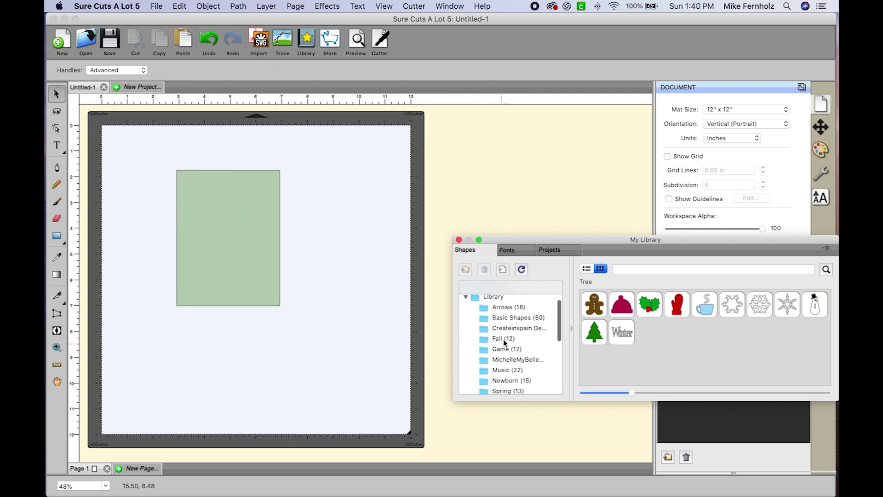
scroll(505, 328, "down", 10)
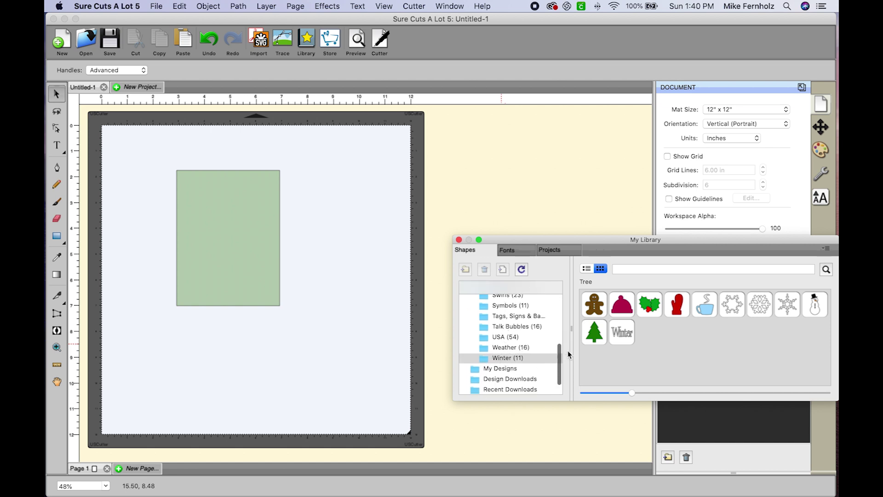
double_click(594, 333)
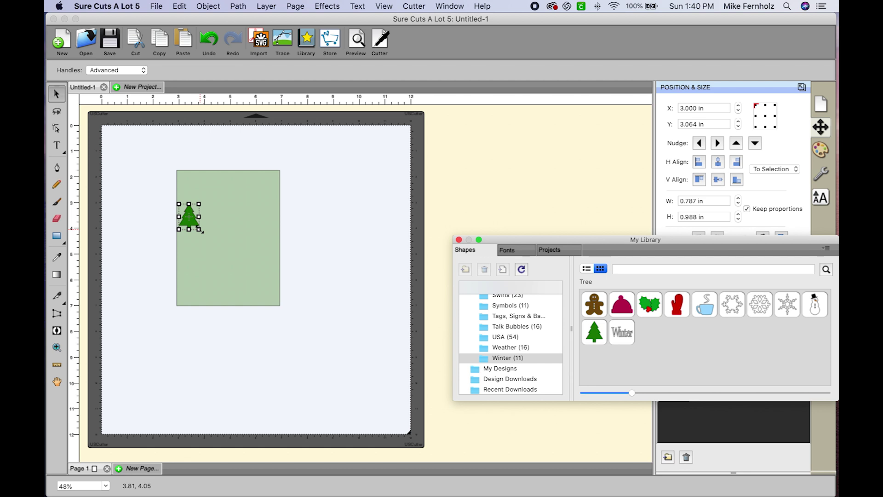
- Enlarge the tree to about 2.99 by 3.76 in within the rectangle and close the library
left_click_drag(201, 230, 253, 241)
left_click(314, 262)
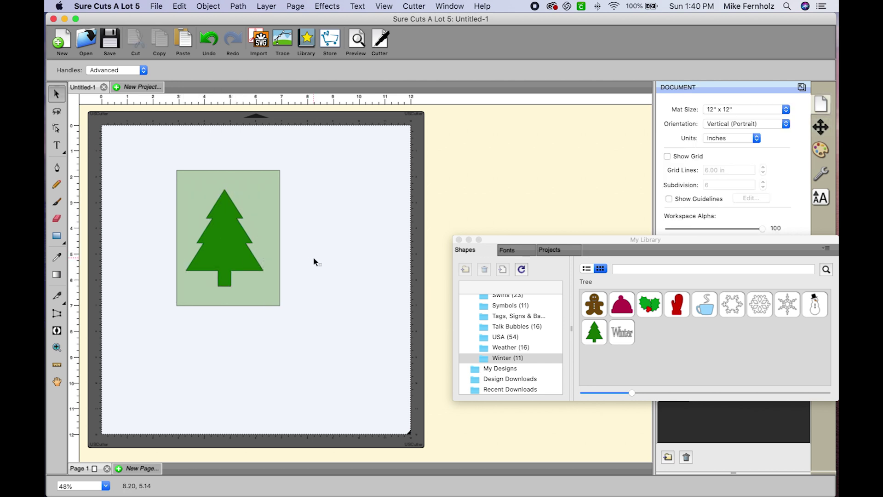
left_click(459, 240)
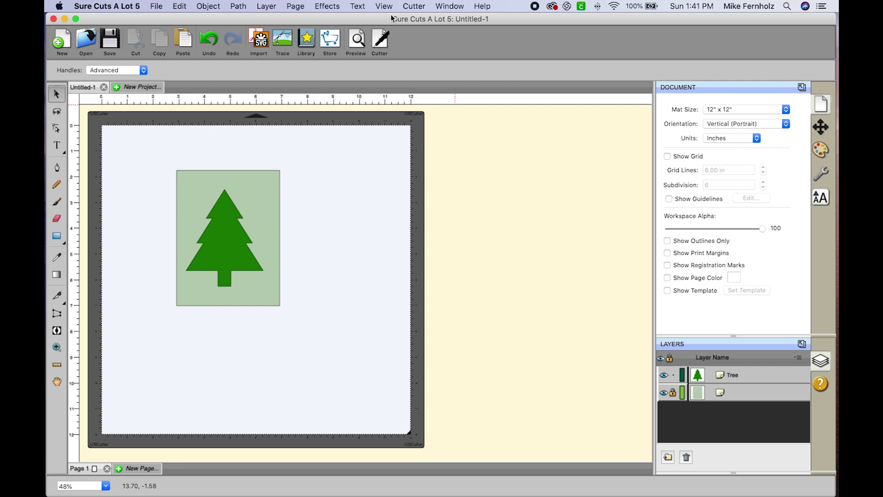
- Preview the Lattice effect on the tree with its default settings
left_click(330, 8)
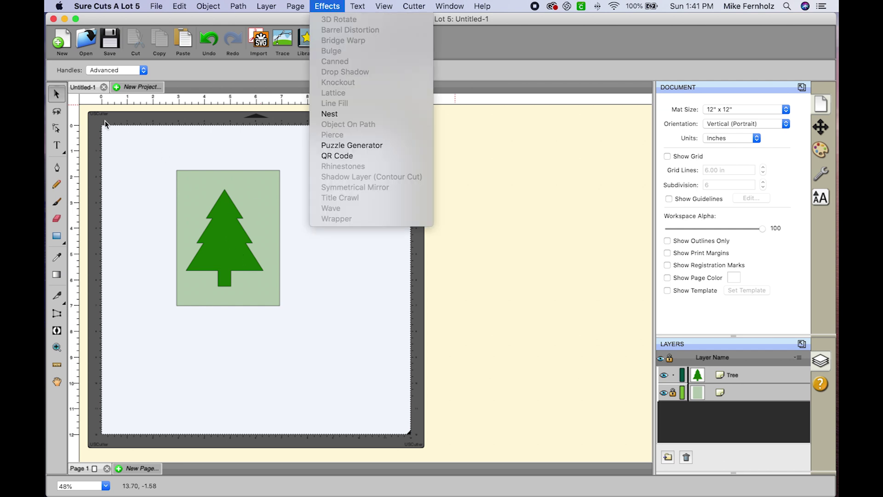
left_click(225, 240)
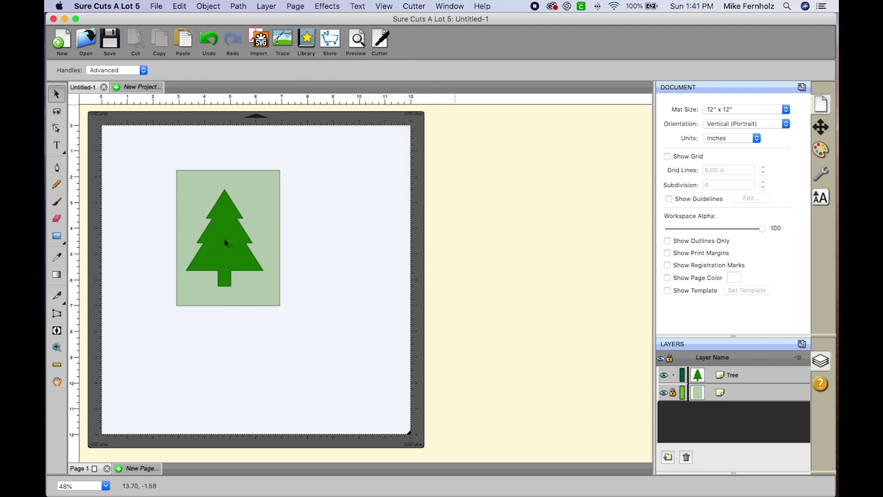
left_click(230, 241)
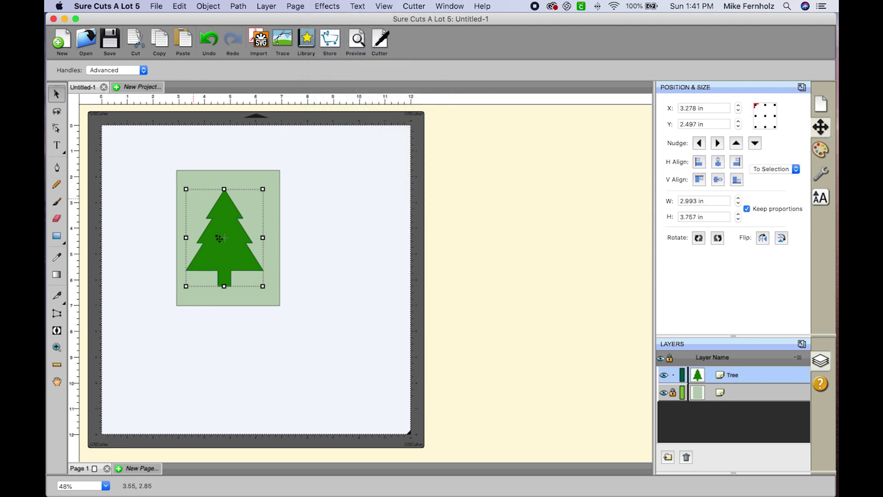
left_click(332, 6)
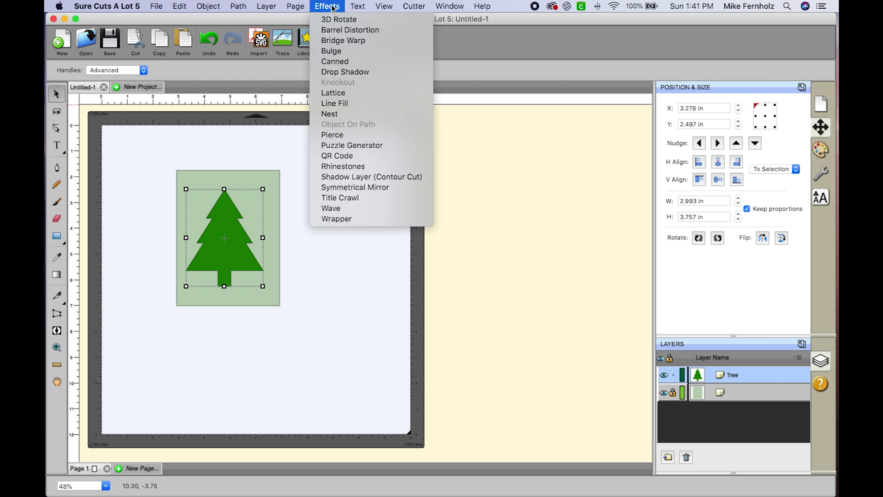
left_click(343, 92)
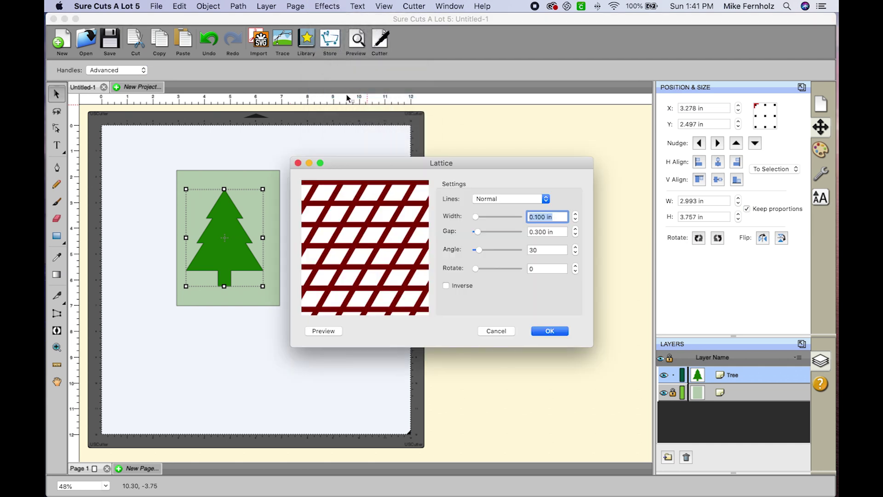
left_click_drag(484, 172, 532, 135)
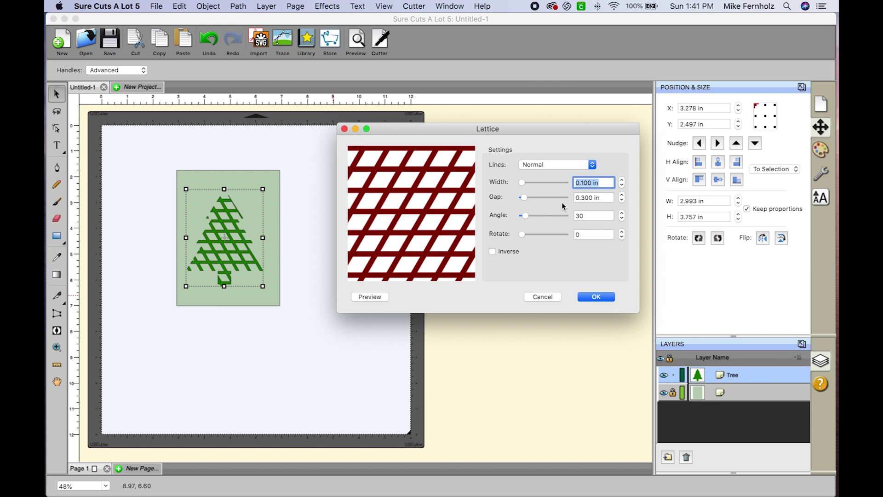
- Preview the tree's lattice with a 0.100 in gap and discard the effect
left_click(622, 200)
left_click(622, 200)
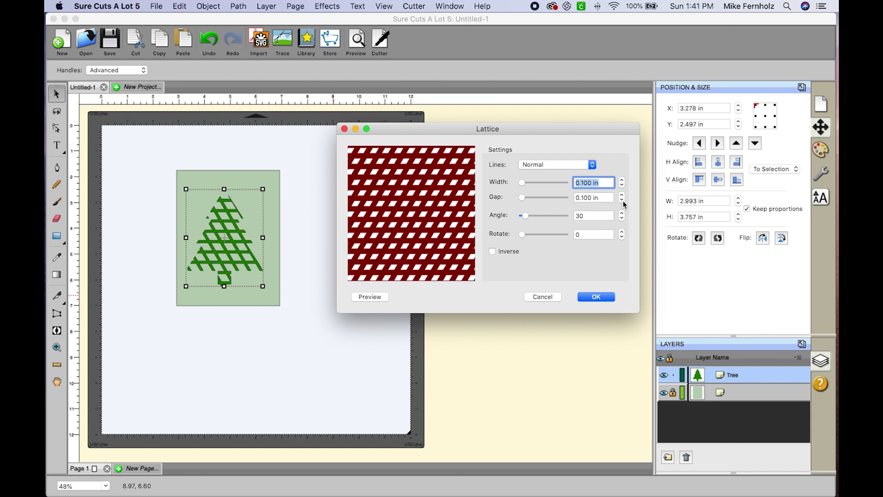
left_click(377, 297)
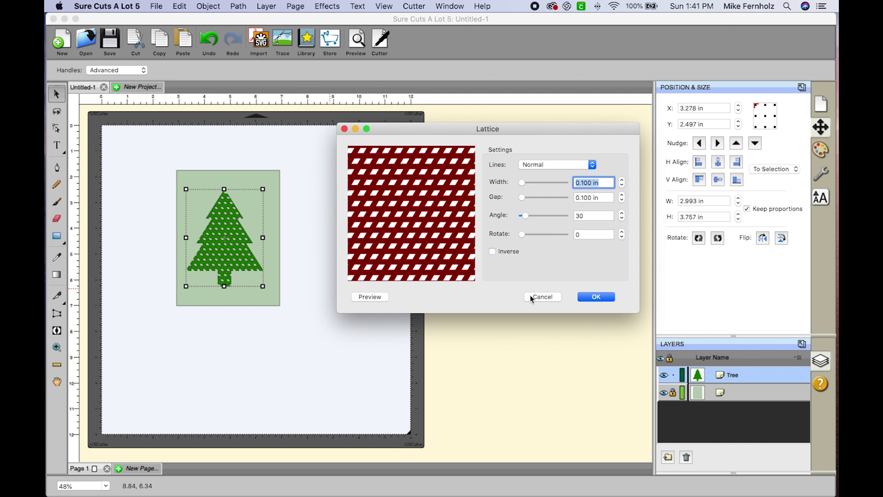
left_click(546, 297)
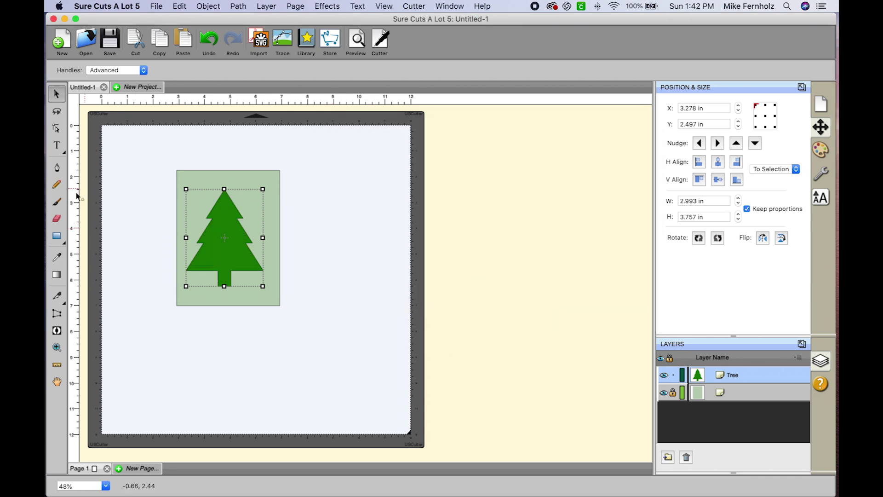
- Draw a clockwise 3-turn spiral about 0.53 by 0.48 in and move it onto the upper part of the tree
left_click(58, 238)
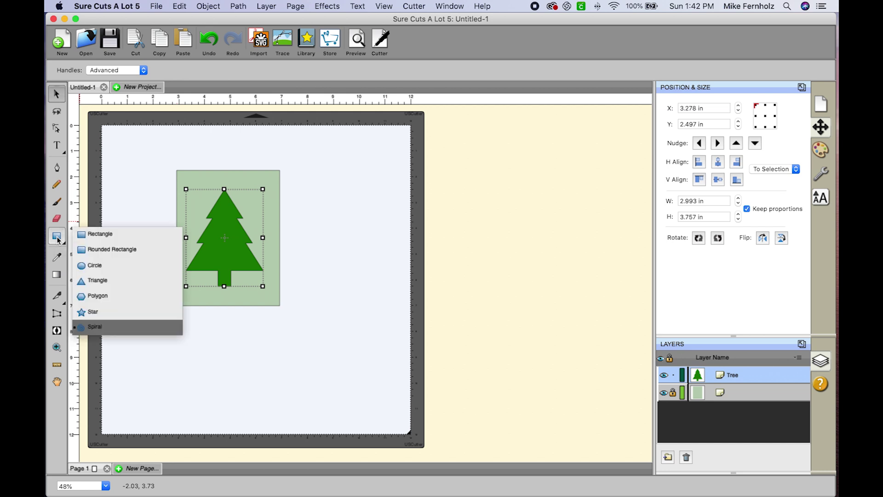
left_click(95, 327)
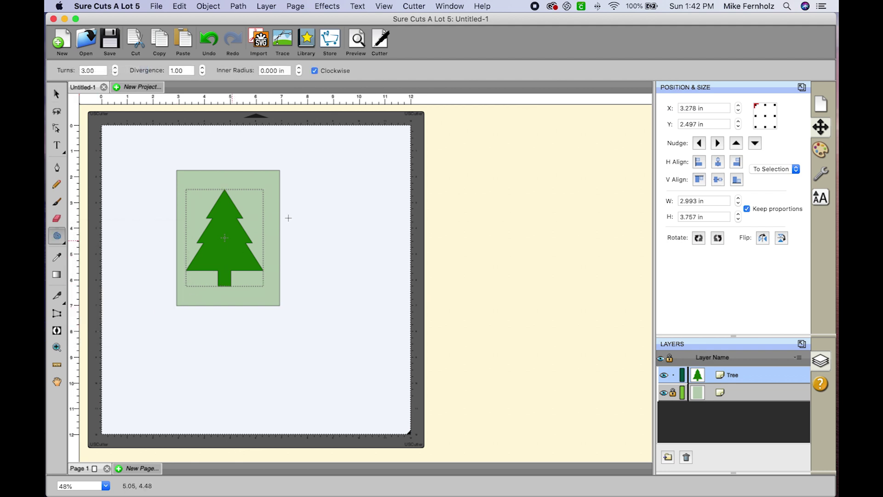
left_click_drag(303, 213, 312, 217)
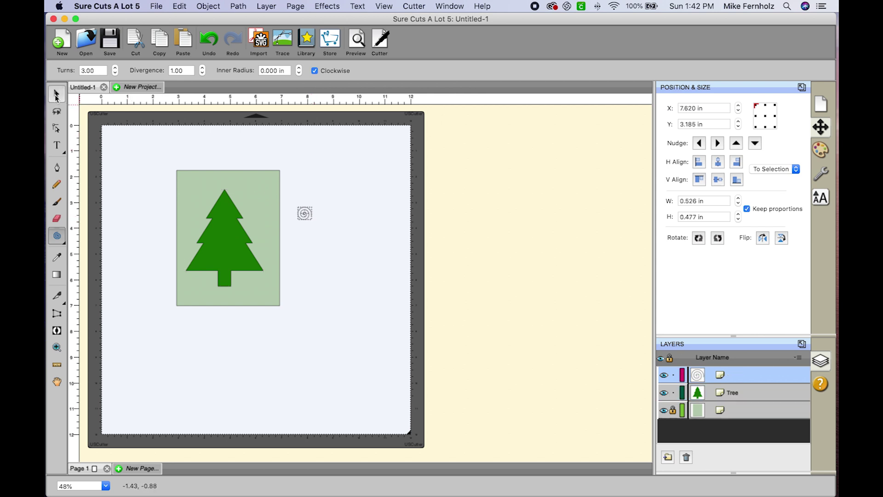
left_click(56, 96)
left_click_drag(310, 219, 232, 213)
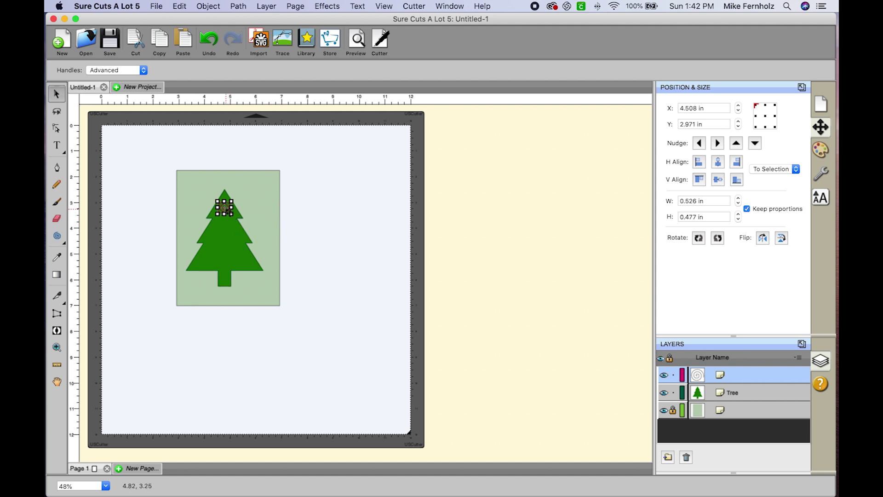
- Duplicate the spiral across the tree, placing two in the second row and three in each of the two rows below
left_click_drag(225, 209, 227, 230)
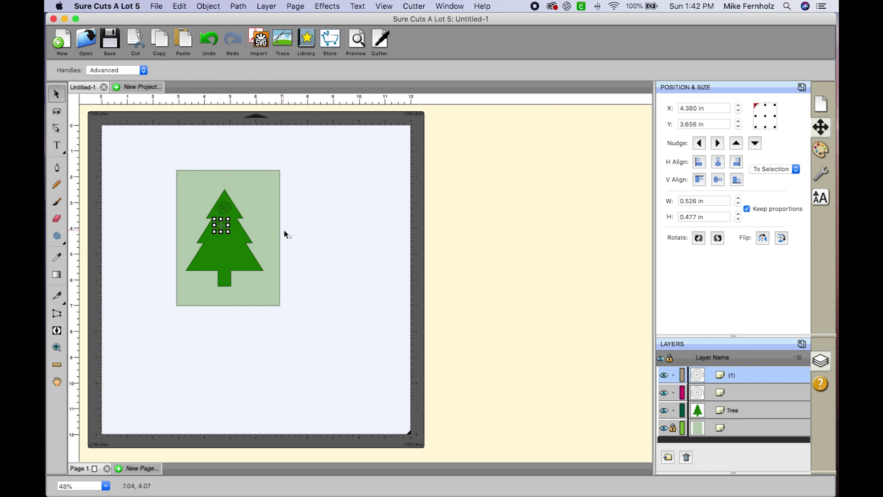
left_click(285, 235)
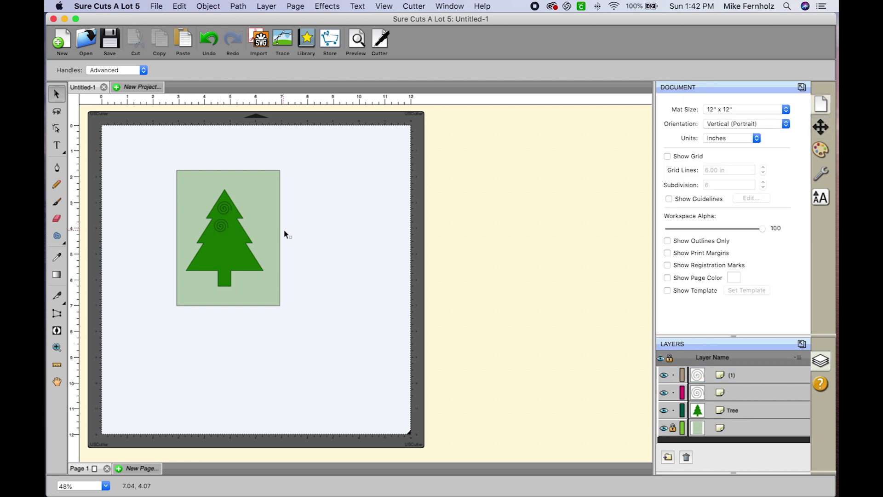
left_click(225, 231)
left_click_drag(225, 231, 224, 231)
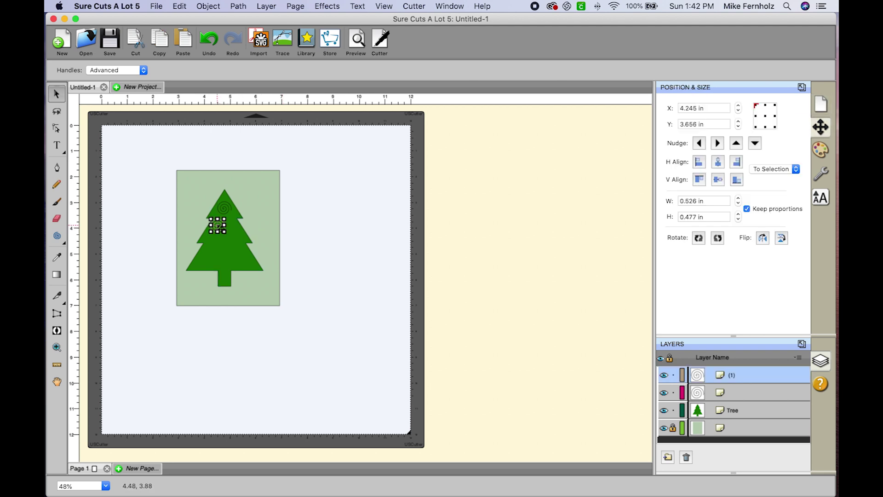
left_click_drag(219, 227, 233, 228)
left_click(273, 240)
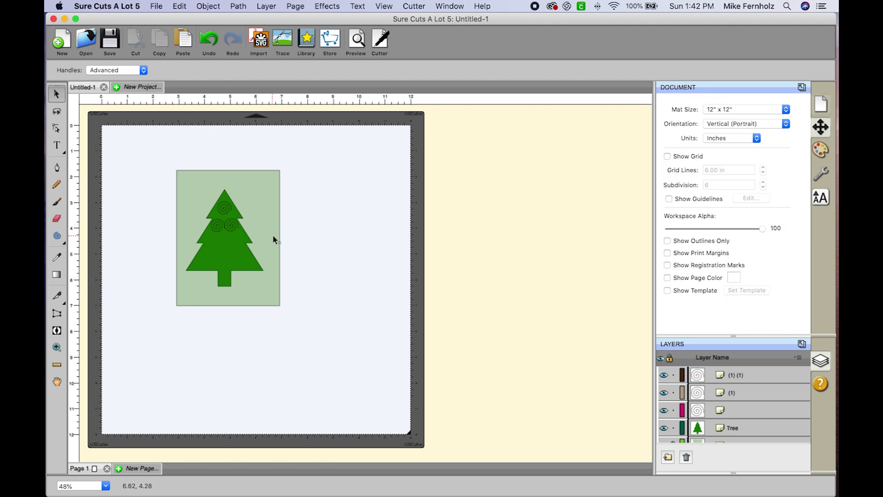
left_click_drag(217, 230, 210, 263)
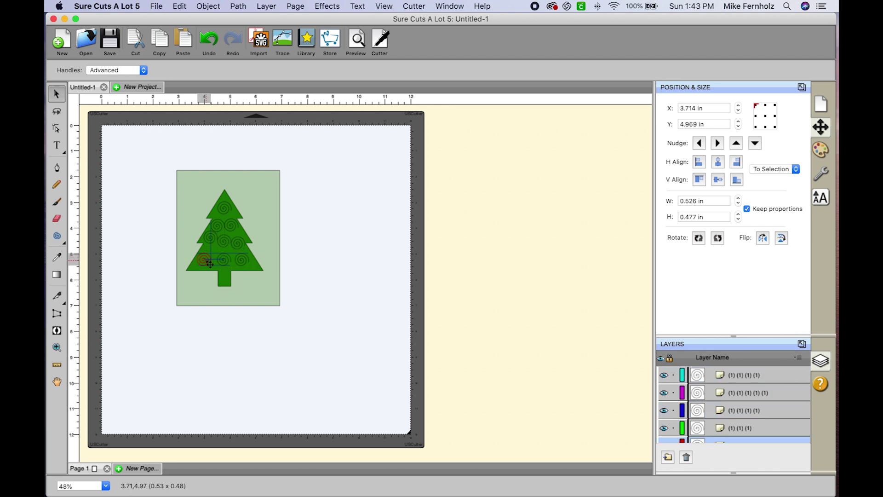
left_click(286, 239)
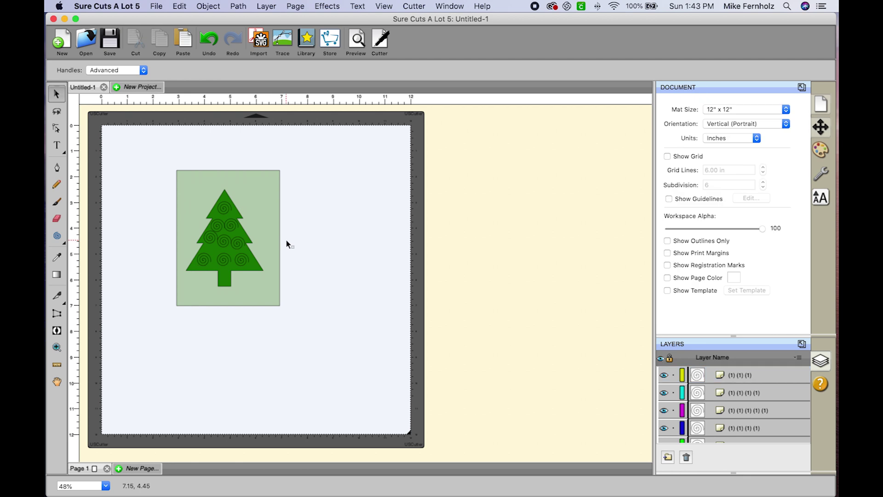
- Rearrange the third row into two level spirals, spaced beneath the pair in the second row
left_click(215, 242)
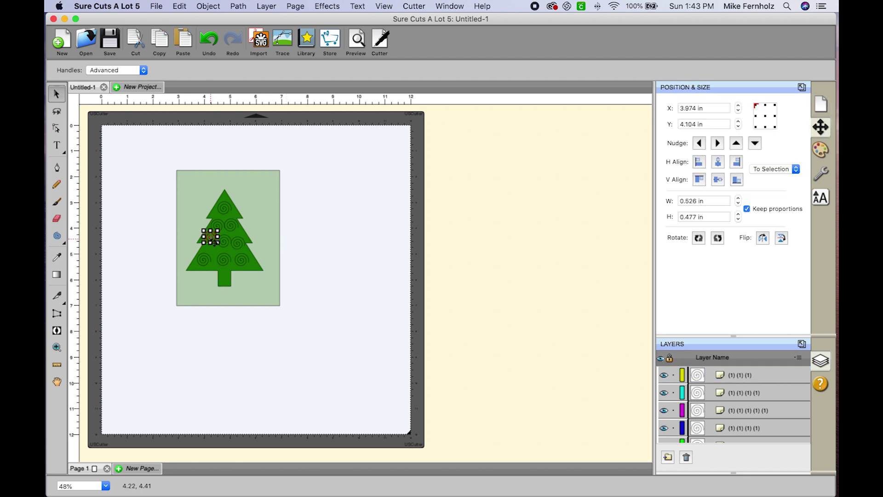
mouse_move(214, 242)
left_mouse_down()
mouse_move(231, 239)
mouse_move(224, 243)
left_mouse_up()
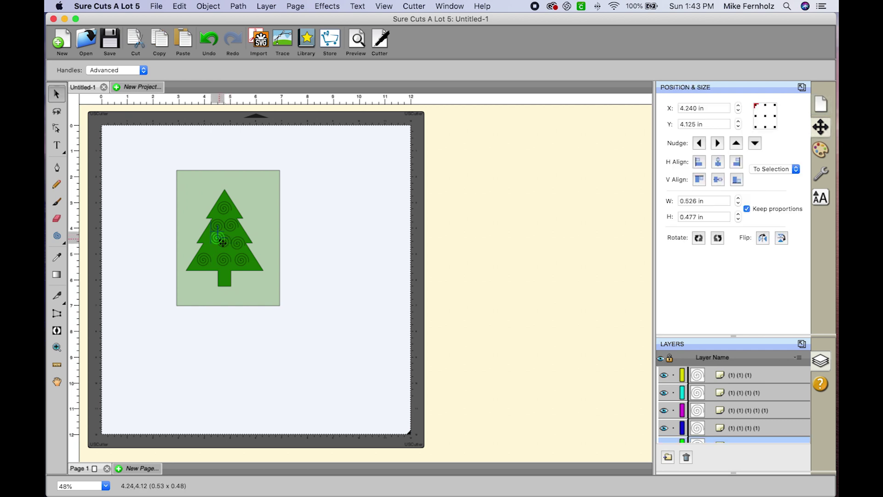
left_click(259, 242)
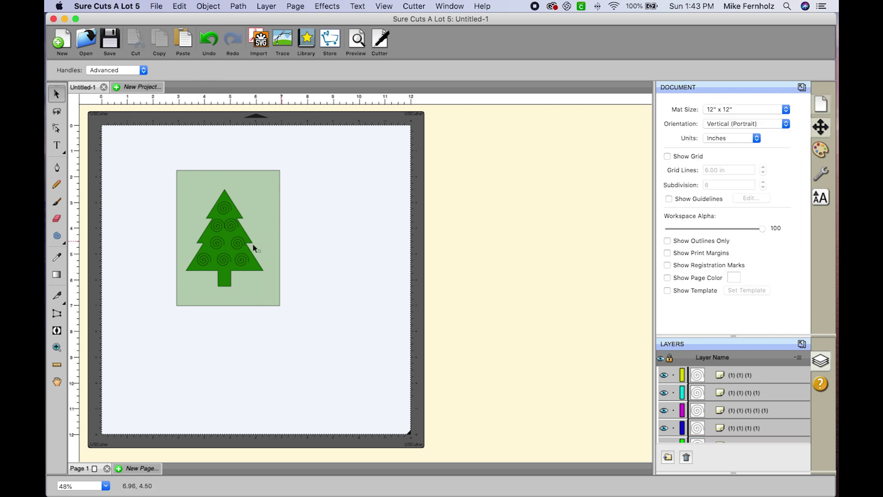
left_click(239, 244)
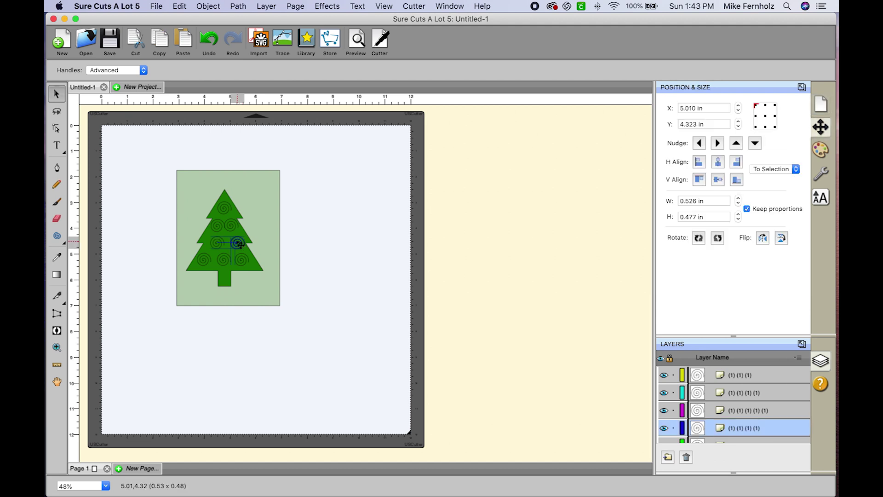
left_click(294, 246)
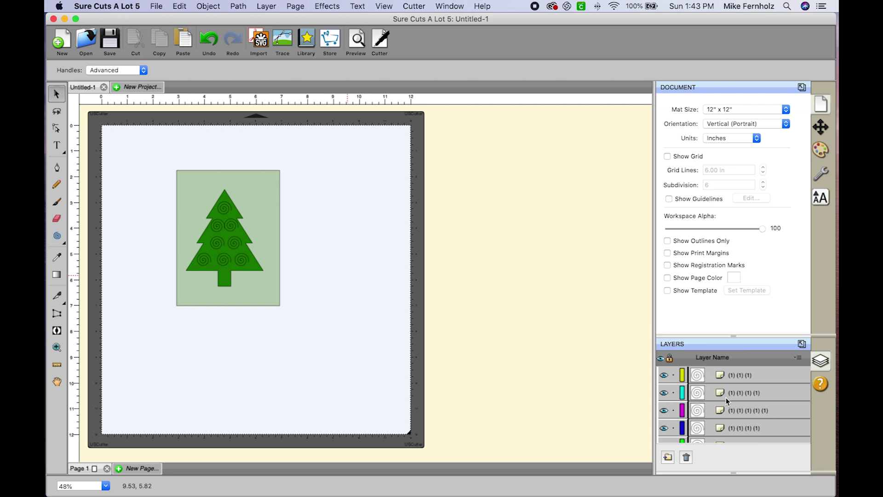
- Lock the Tree layer and merge all the spirals into one object
scroll(727, 397, "down", 5)
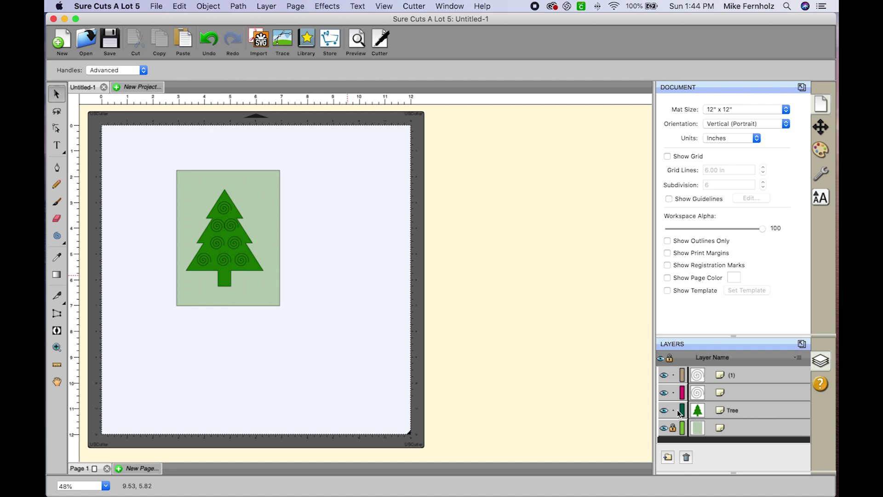
scroll(679, 413, "up", 3)
scroll(677, 409, "down", 3)
left_click_drag(157, 157, 349, 335)
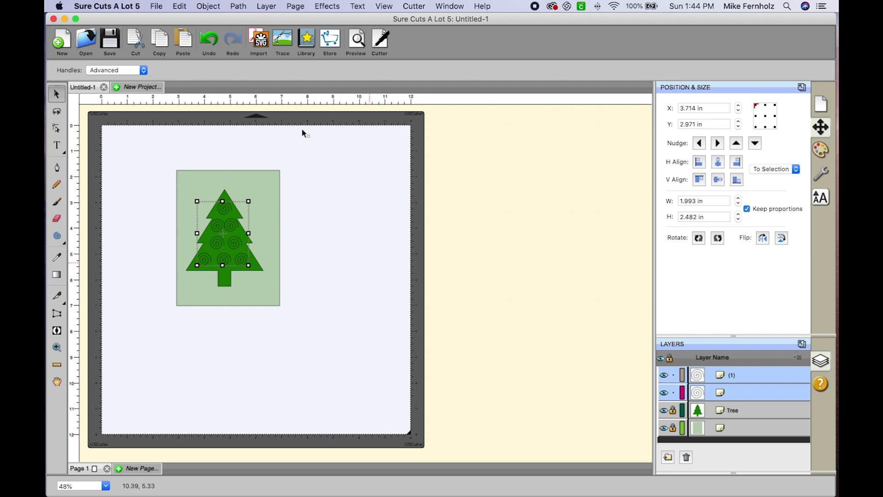
left_click(209, 7)
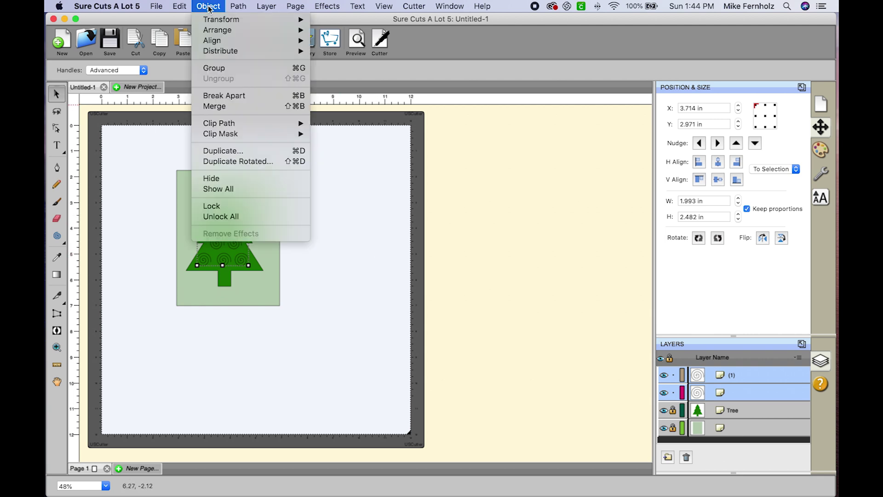
left_click(219, 107)
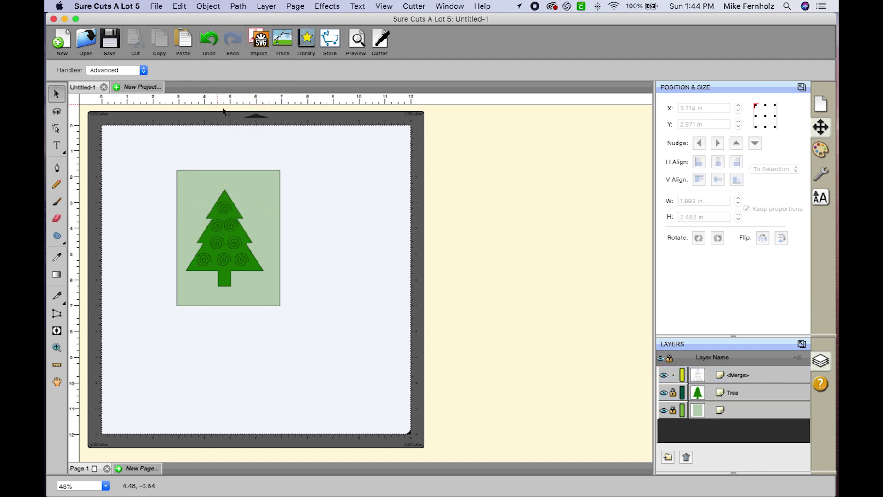
- Move the merged spirals as one piece on the tree to about X 3.65 in, Y 2.99 in
left_click(739, 376)
left_click_drag(260, 253, 238, 246)
left_click(374, 278)
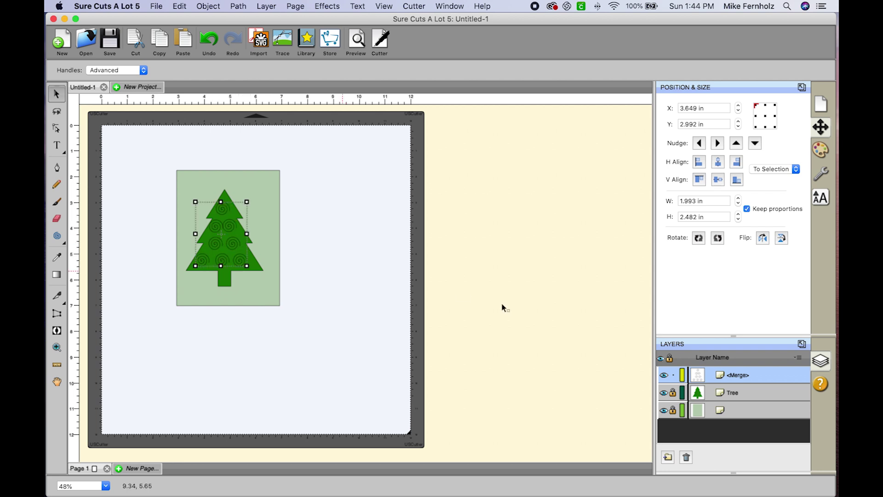
- Unlock the Tree layer and align the merged spirals and the tree on their horizontal centres
left_click(673, 395)
left_click(379, 345)
left_click_drag(138, 164, 379, 345)
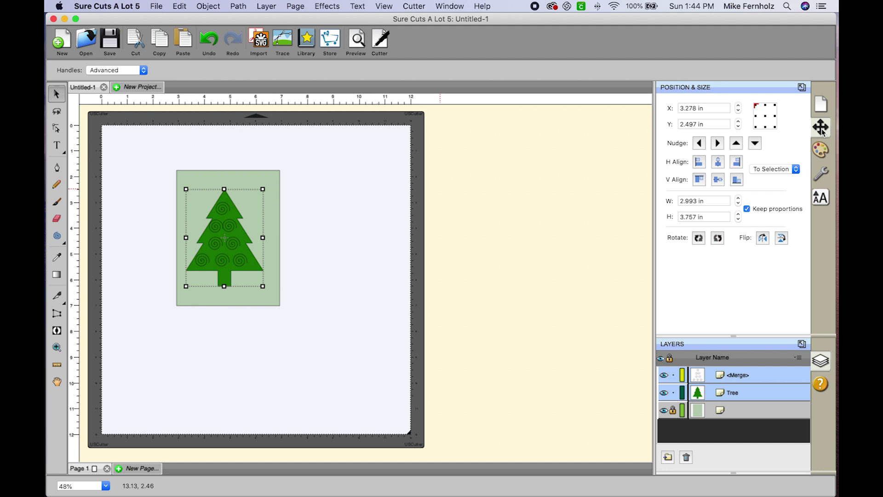
left_click(719, 164)
left_click(381, 173)
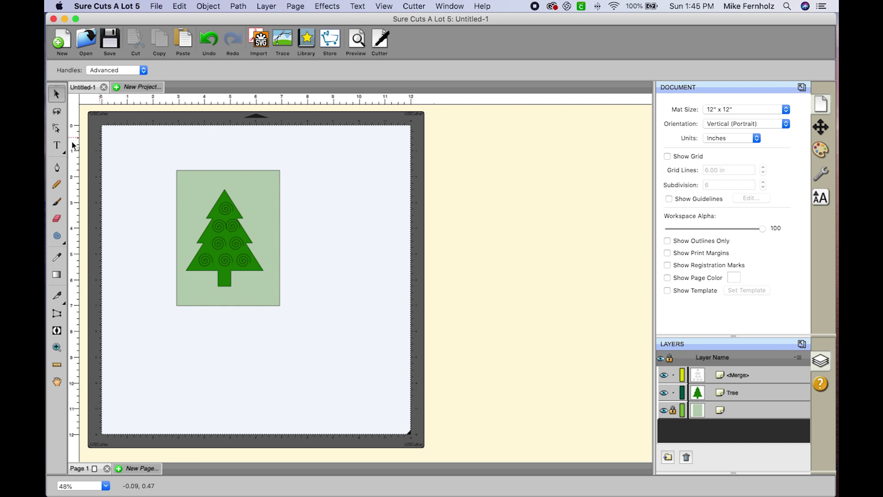
- Add the text "Merry Christmas" in Helvetica at a size of 1.00 in
left_click(57, 146)
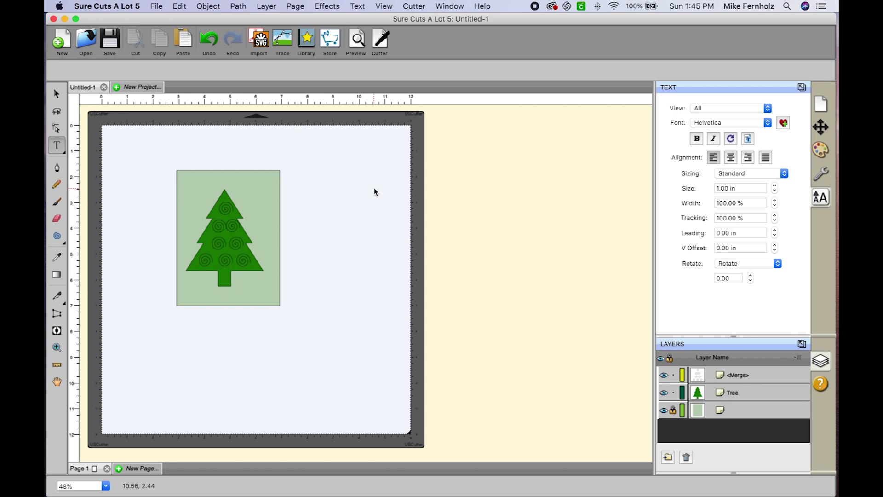
type("M")
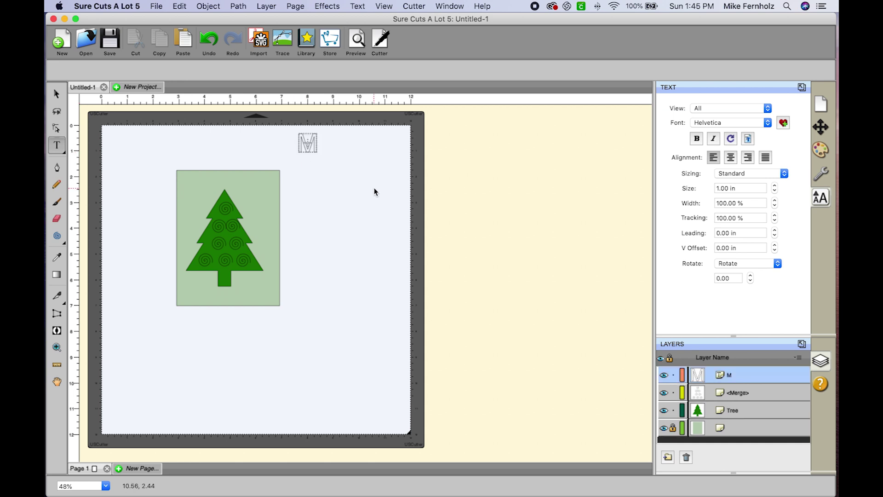
type("erry Christmas")
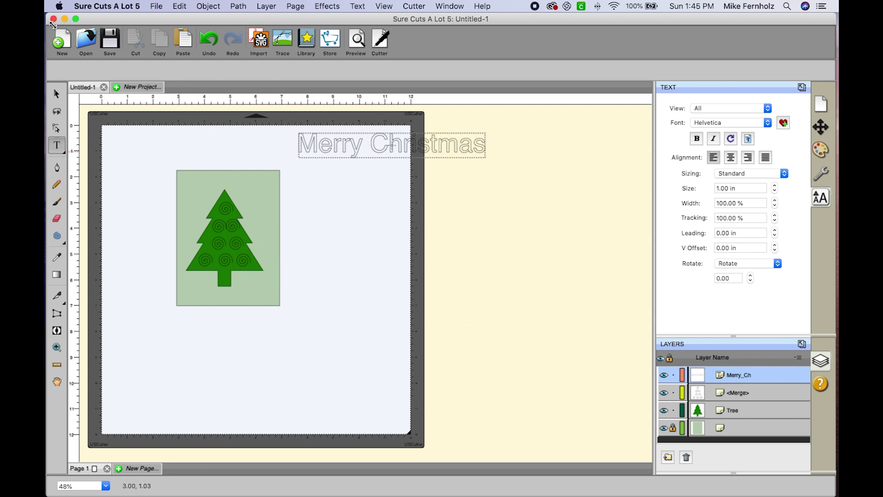
- Enlarge the Merry Christmas text to about 13.33 by 3.69 in and shift it slightly towards the card rectangle
left_click(56, 94)
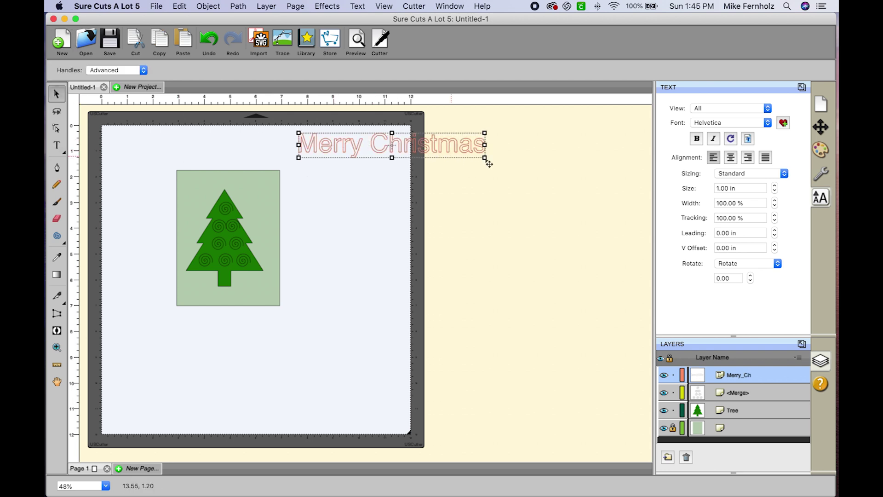
left_click_drag(484, 157, 644, 230)
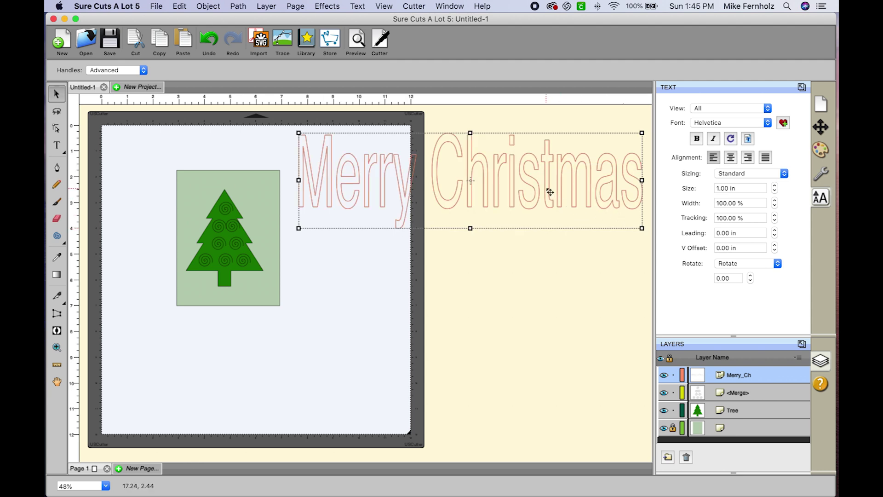
left_click_drag(507, 156, 497, 158)
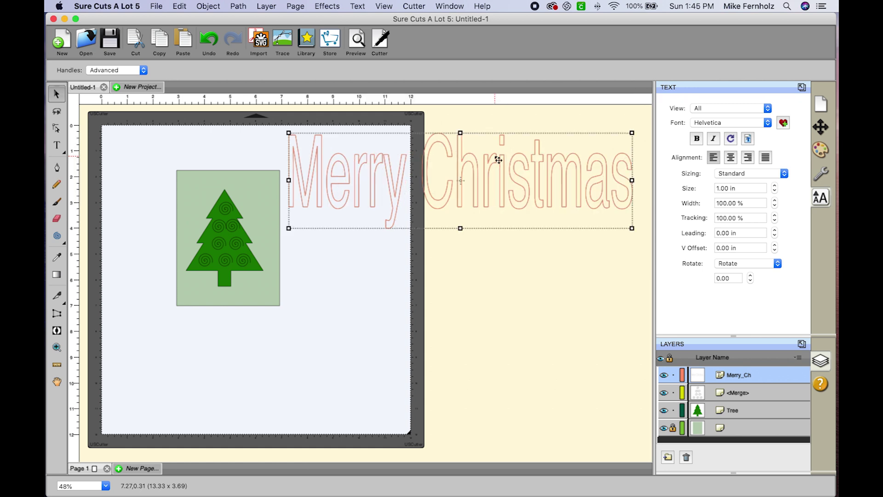
left_click(506, 301)
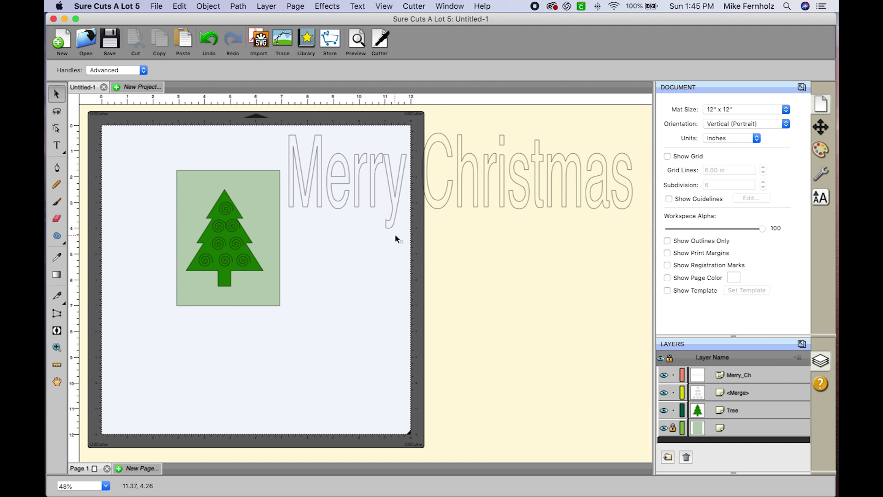
- Apply the Line Fill effect to the Merry Christmas text with 0.100 in spacing, a 30 degree angle and the original outline kept
left_click(57, 94)
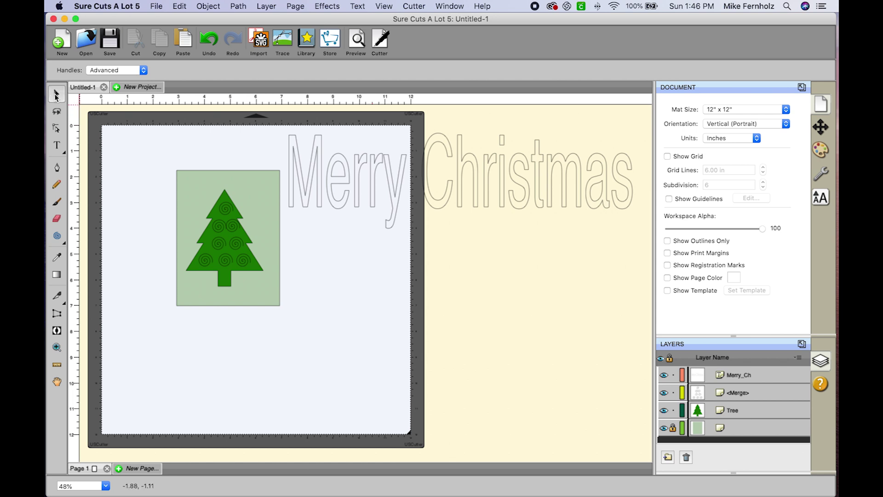
left_click(431, 172)
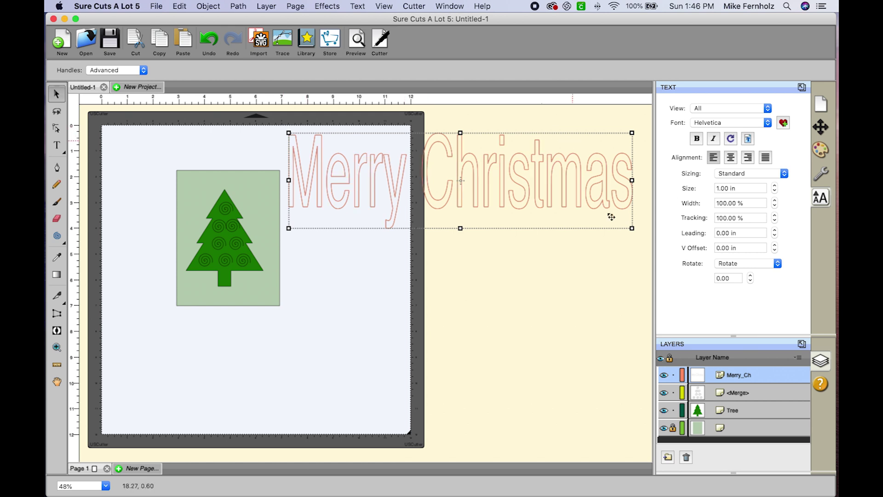
left_click(327, 6)
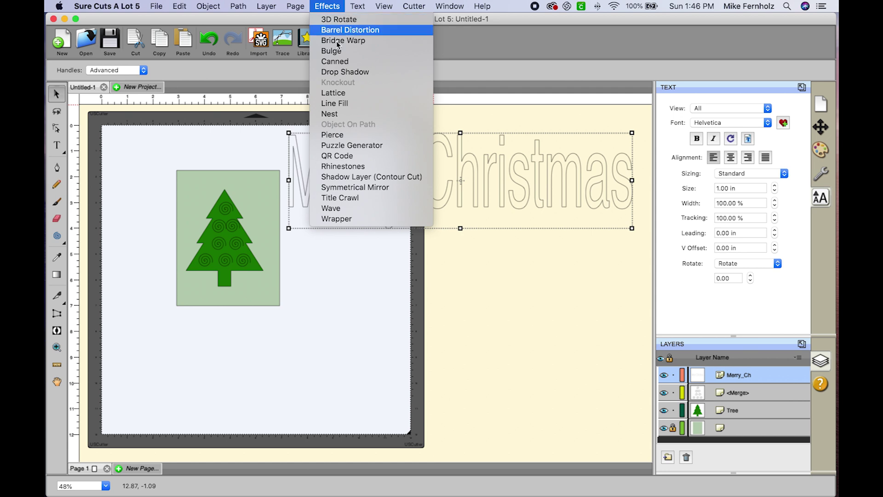
left_click(344, 103)
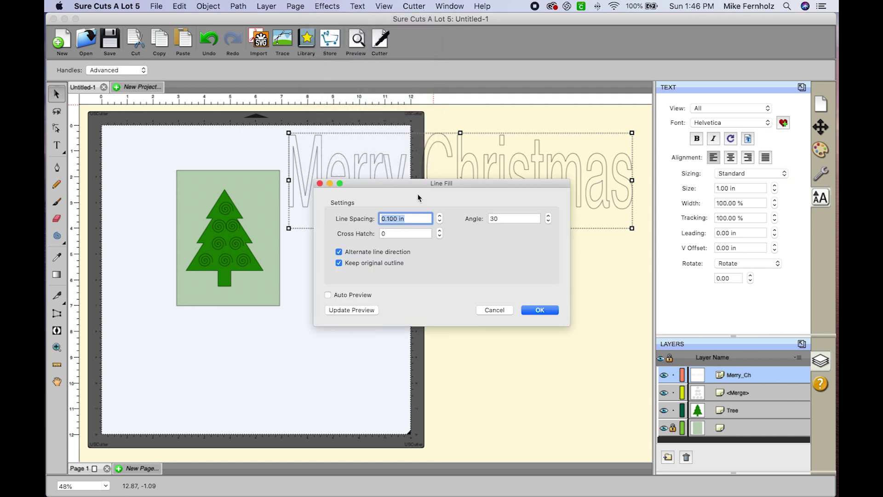
left_click_drag(420, 186, 443, 236)
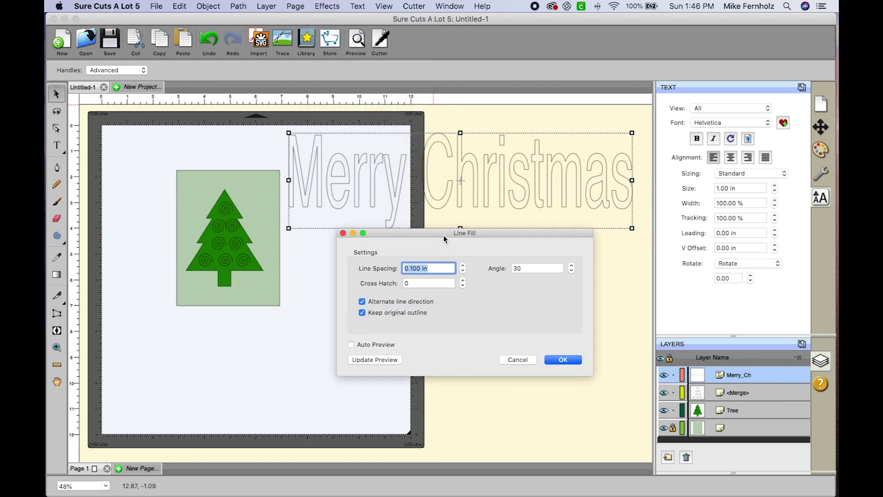
left_click(351, 345)
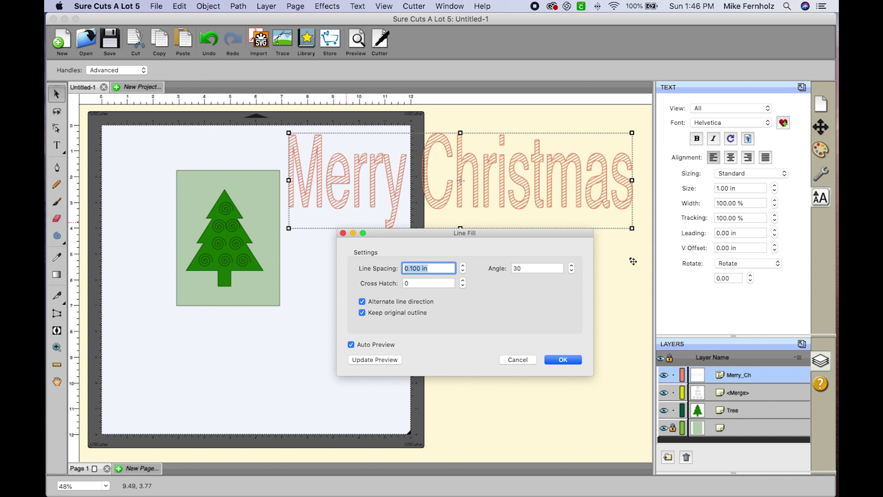
left_click(564, 359)
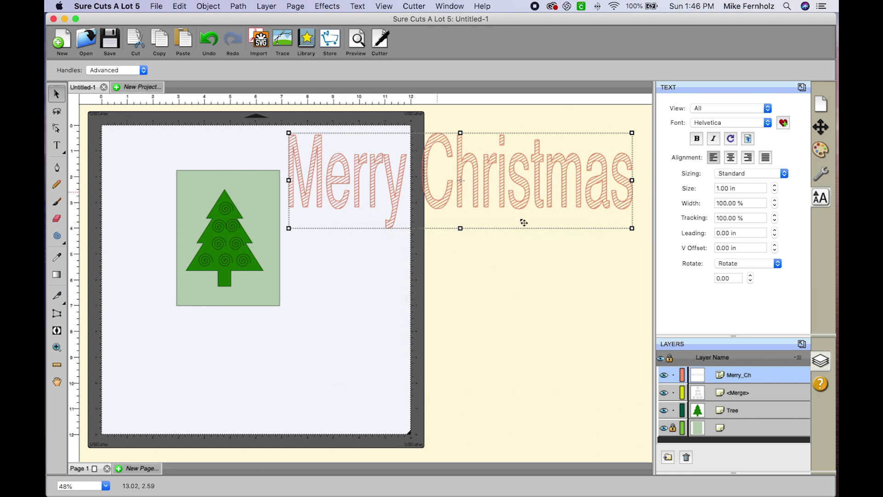
- Shrink the line-filled text to about 3.69 by 0.98 in and place it above the tree inside the card rectangle
left_click_drag(632, 133, 248, 186)
left_click(436, 208)
left_click_drag(356, 216, 261, 195)
left_click_drag(302, 171, 271, 180)
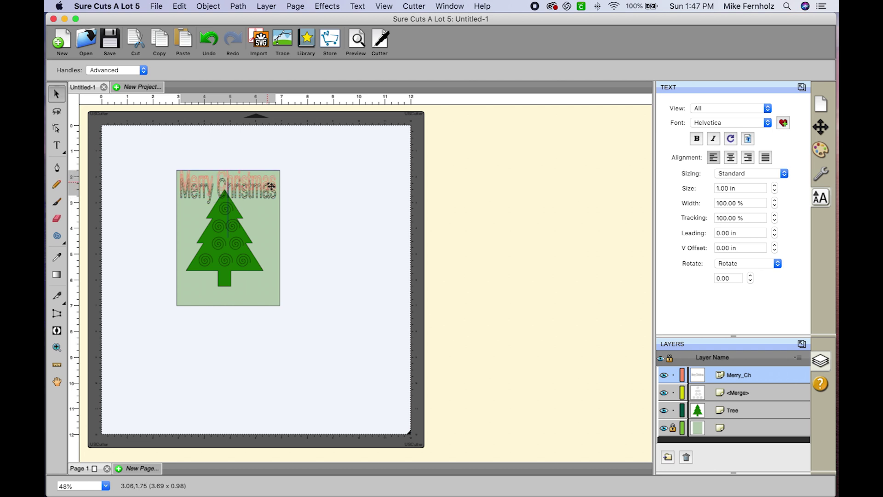
left_click(328, 203)
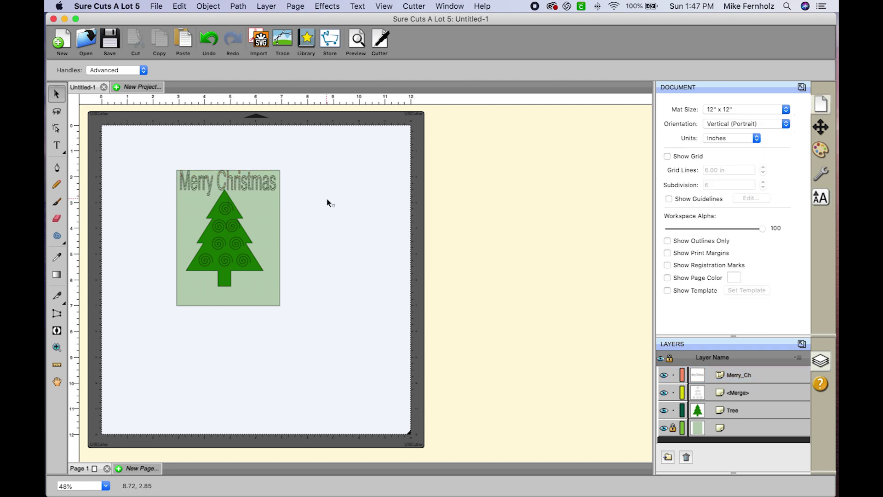
- Delete the line-filled Merry Christmas text above the tree
left_click(57, 347)
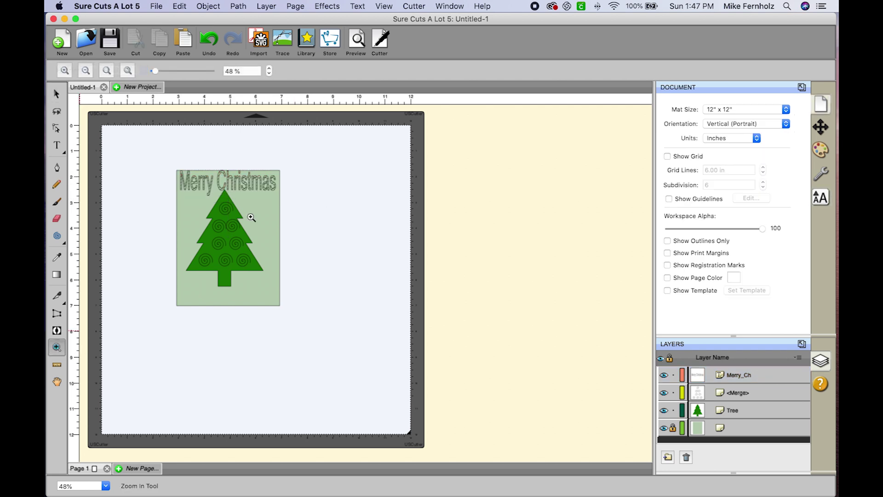
left_click_drag(144, 155, 346, 218)
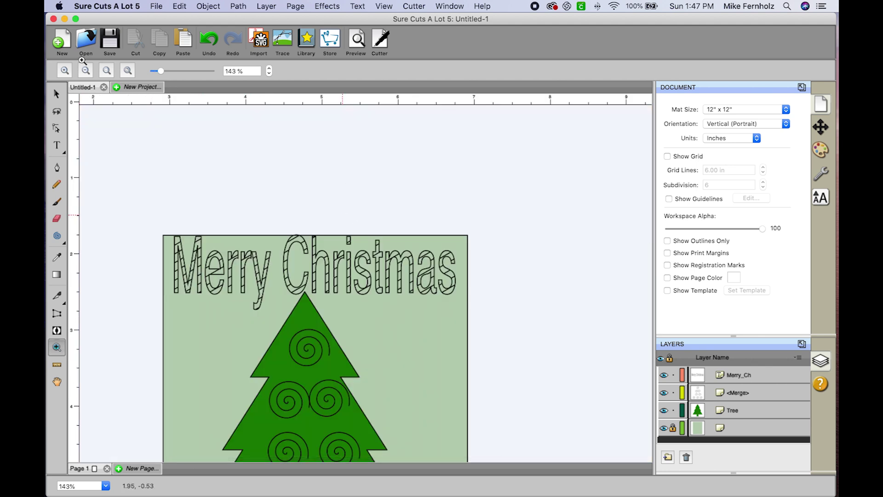
left_click(55, 94)
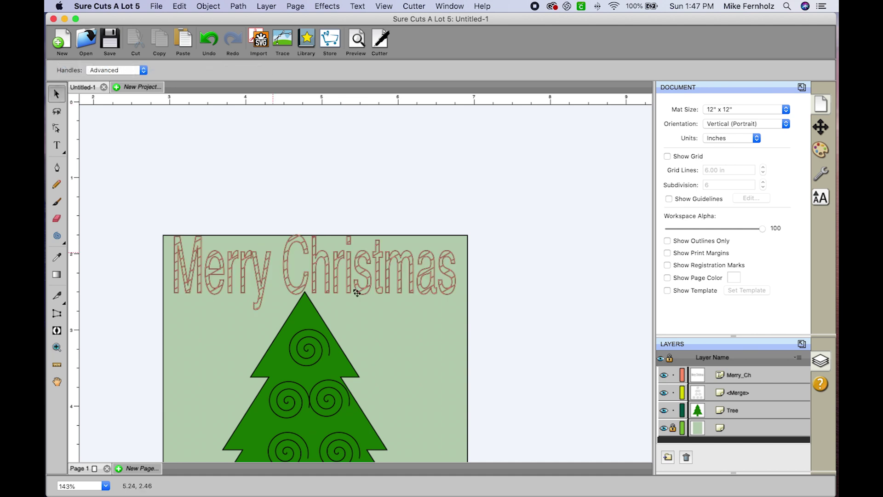
left_click(369, 289)
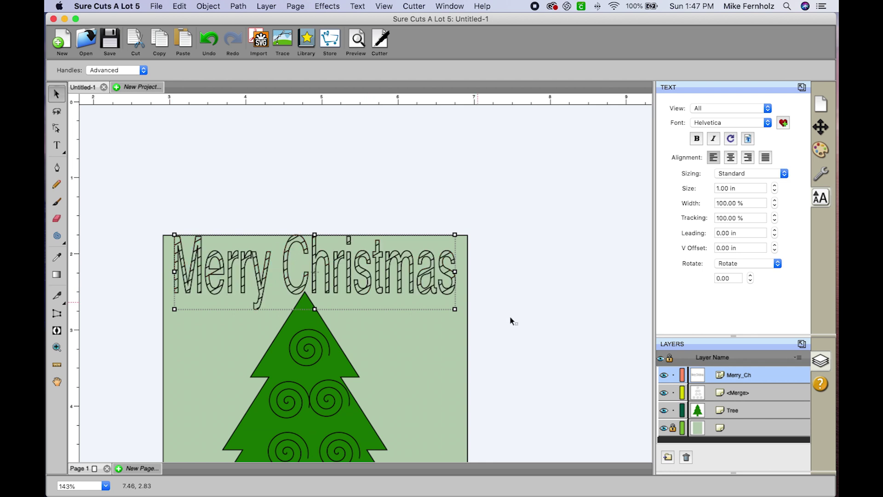
scroll(510, 317, "down", 3)
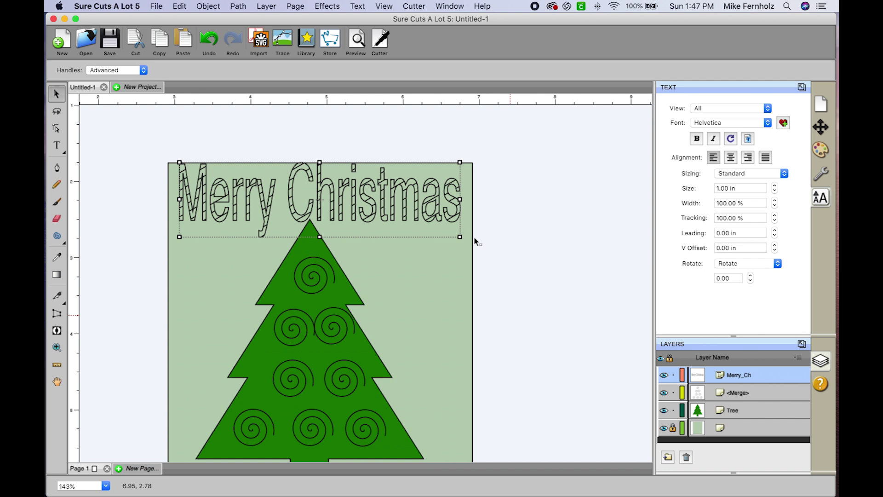
scroll(421, 159, "up", 1)
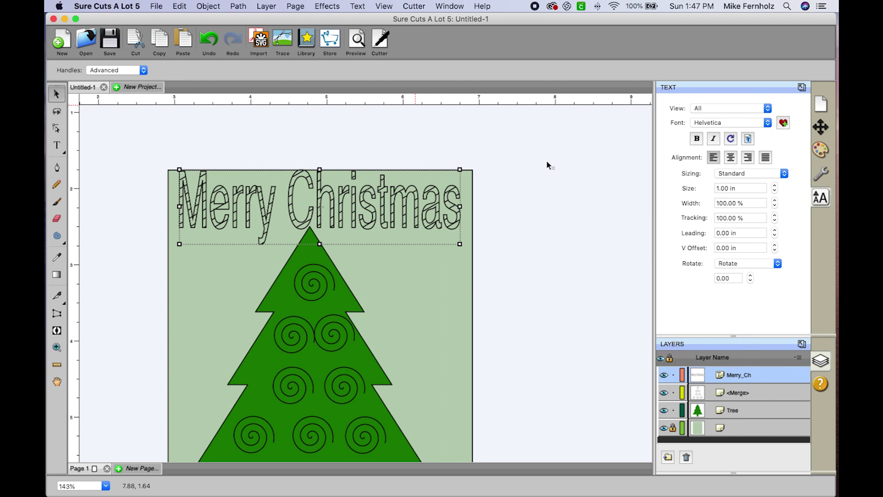
key("Delete")
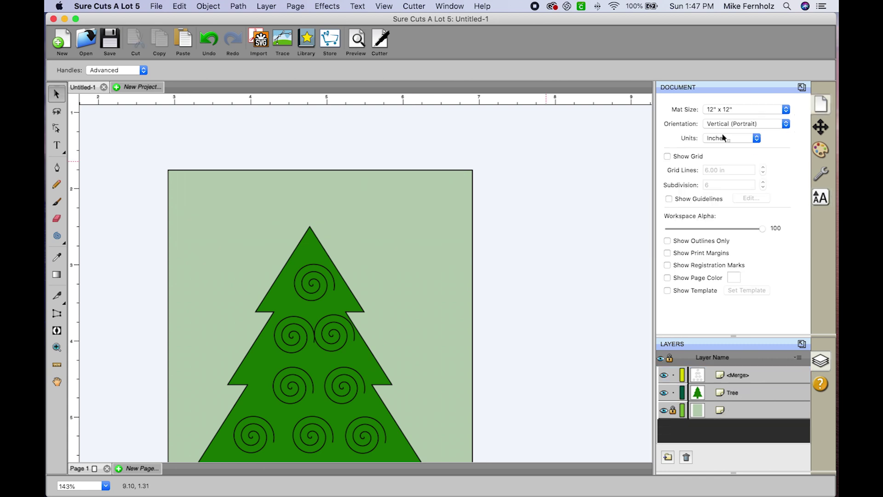
- Set the text font to White Angelica
left_click(822, 199)
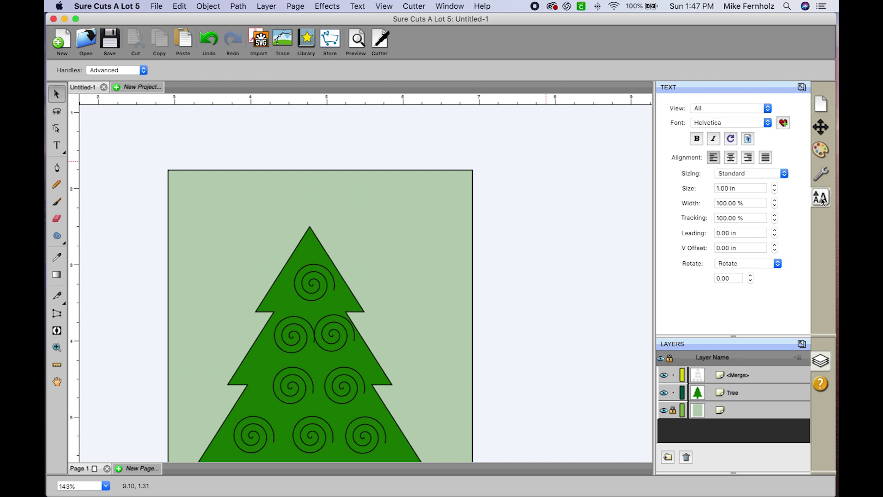
left_click(768, 122)
scroll(766, 184, "down", 10)
scroll(762, 196, "down", 20)
scroll(759, 206, "down", 20)
scroll(758, 210, "down", 20)
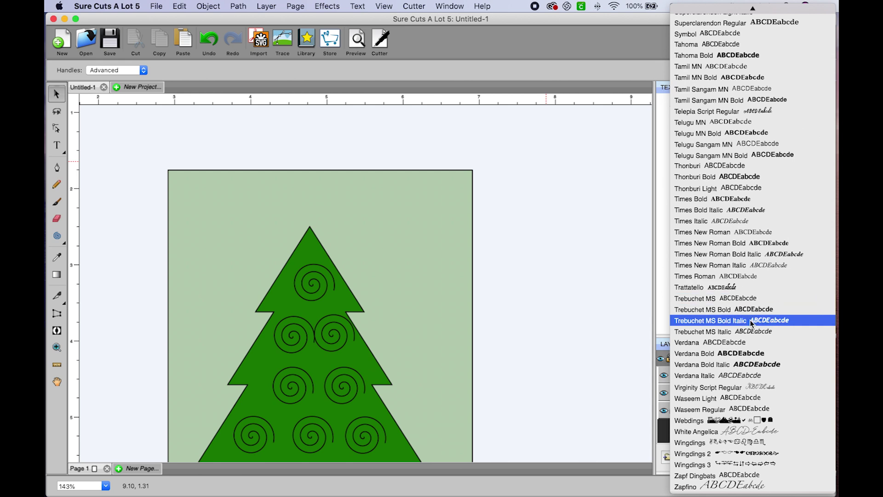
left_click(724, 432)
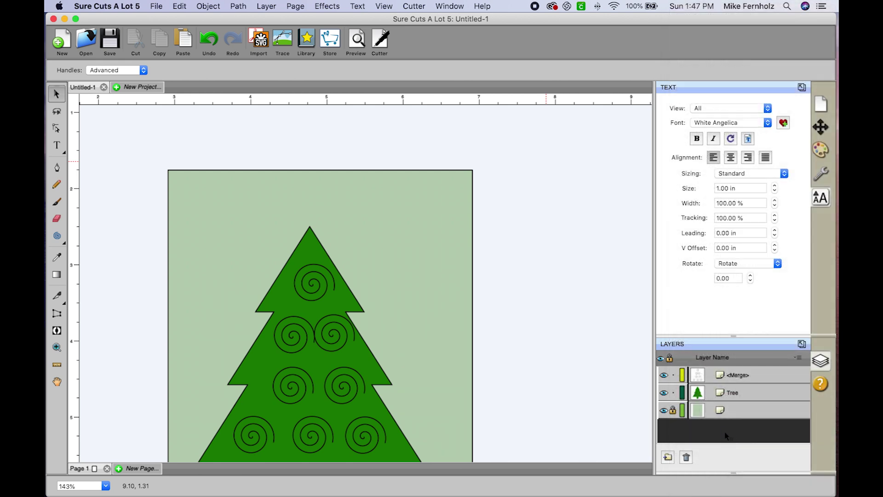
- Add the text "Merry Christmas" in the White Angelica script across the upper part of the card rectangle
left_click(57, 145)
left_click(238, 204)
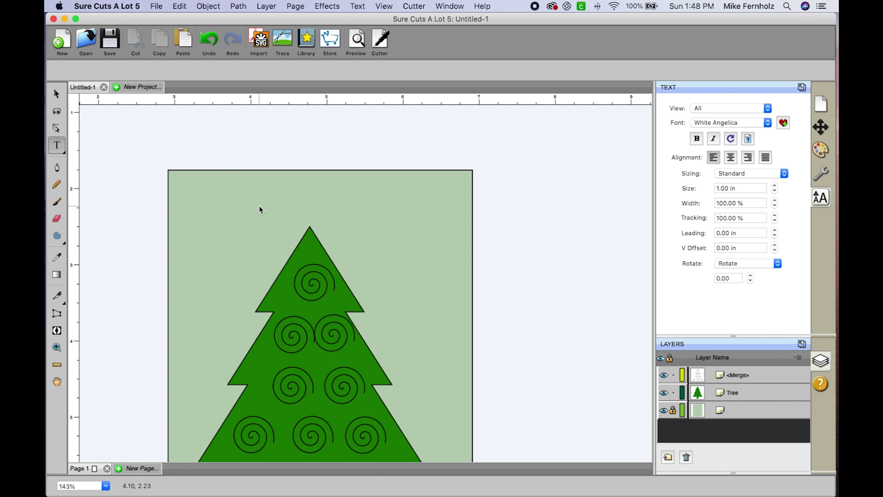
type("e")
key("BackSpace")
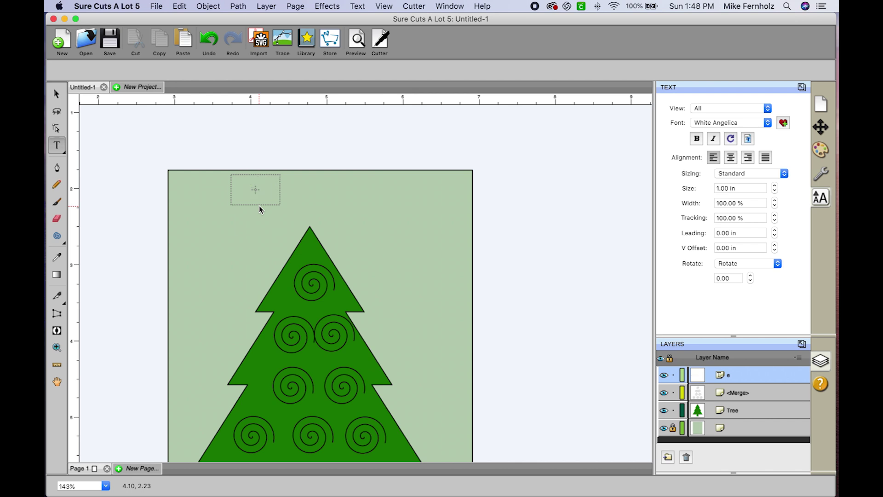
type("Mer")
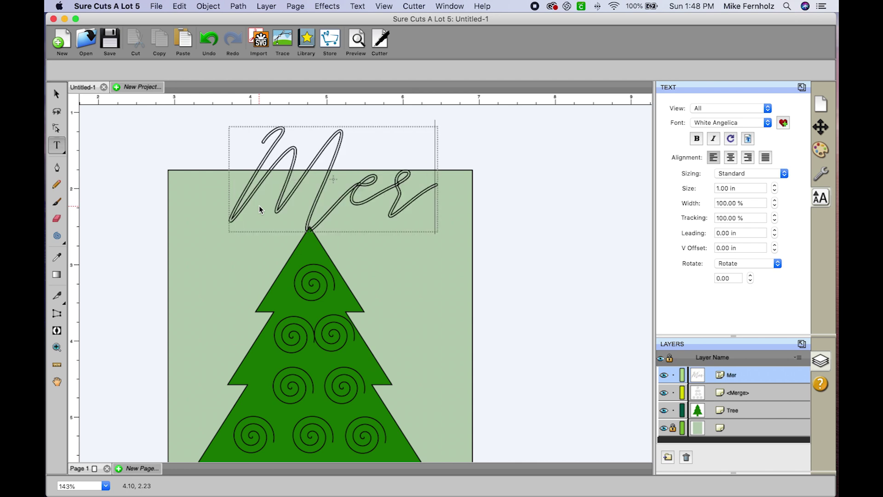
type("ry Ch")
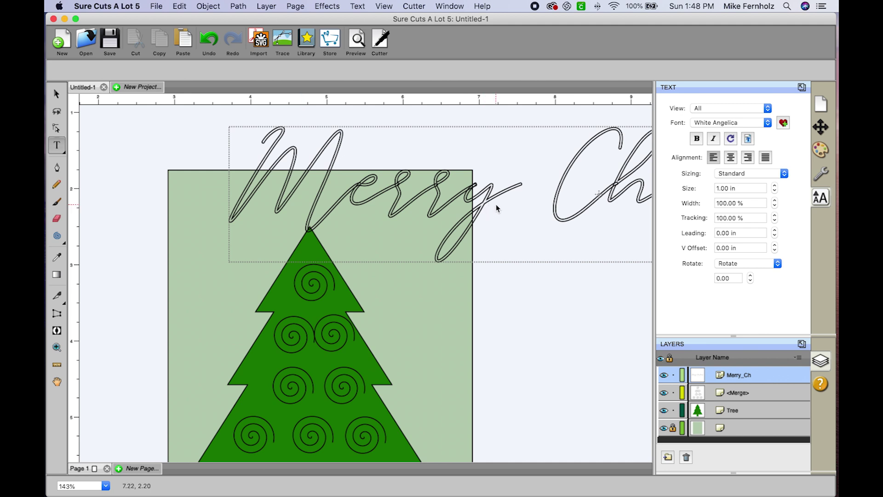
left_click_drag(494, 201, 431, 201)
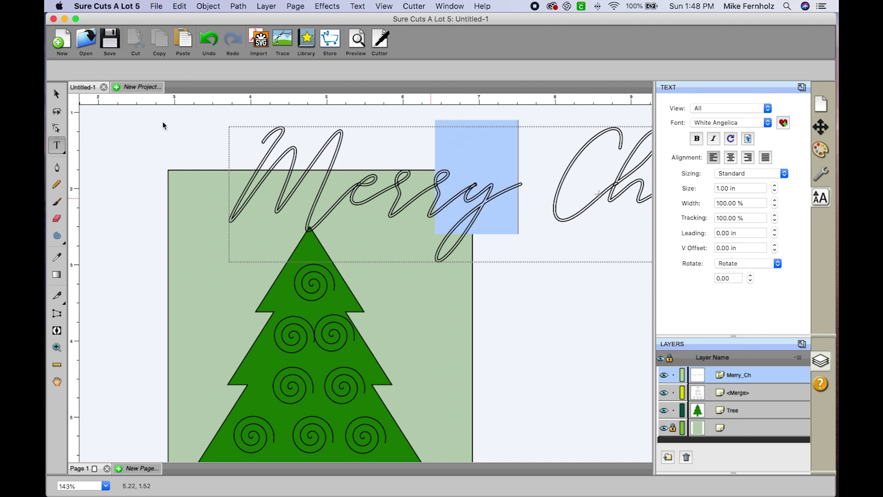
key("Escape")
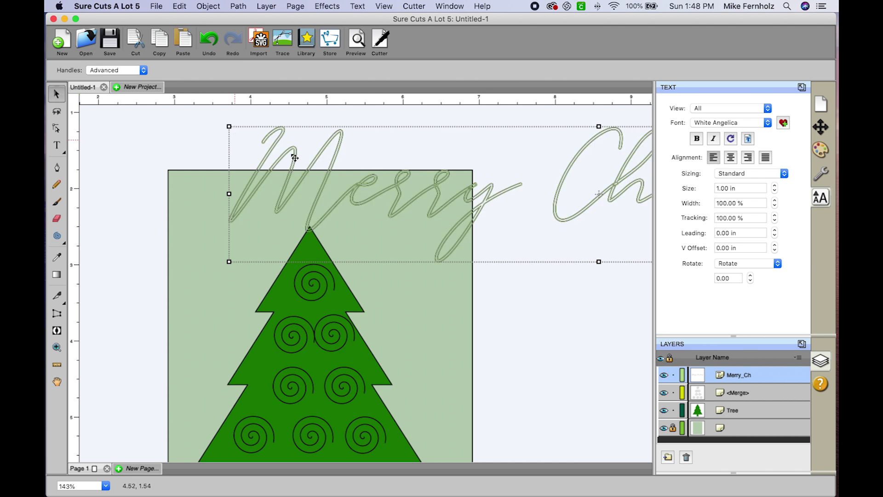
- Shrink the script Merry Christmas text to about 3.3 in wide and place it above the tree inside the card rectangle
left_click_drag(229, 126, 266, 230)
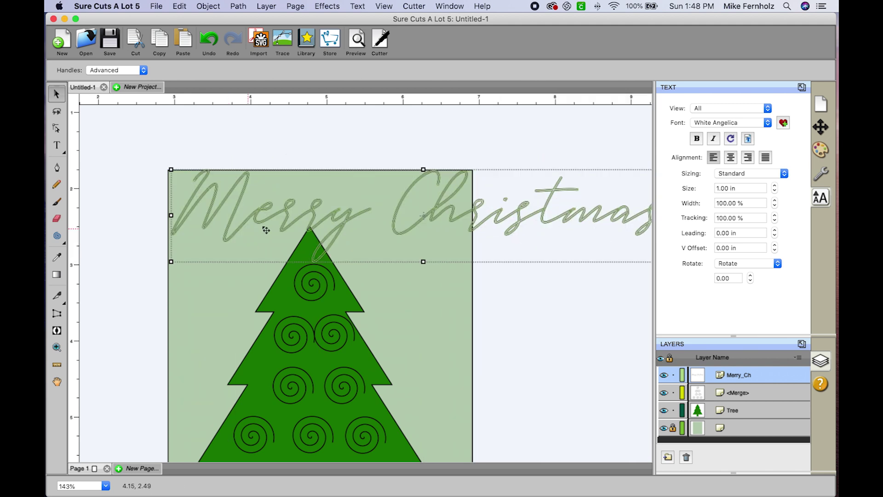
left_click_drag(171, 169, 438, 247)
left_click_drag(477, 252, 235, 211)
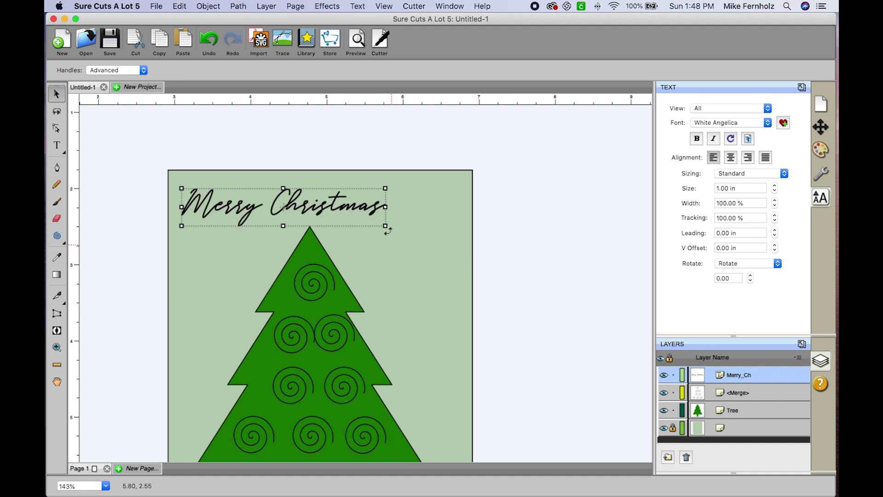
left_click_drag(385, 225, 421, 214)
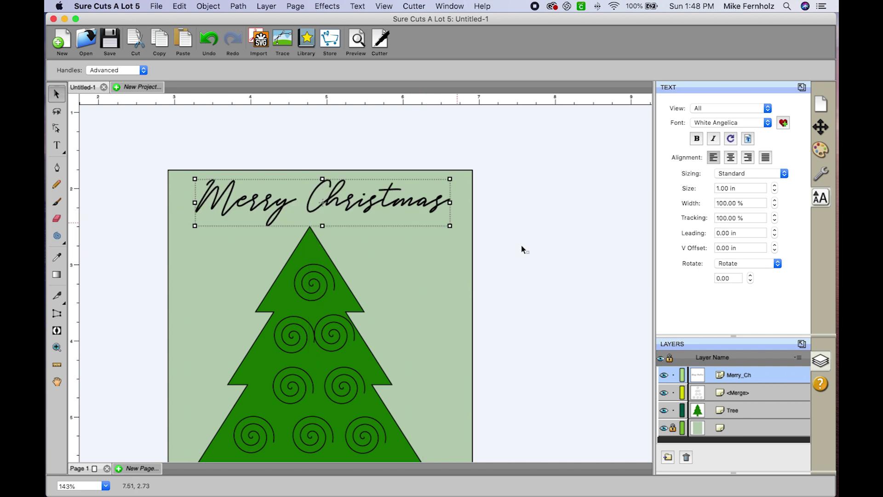
left_click(525, 244)
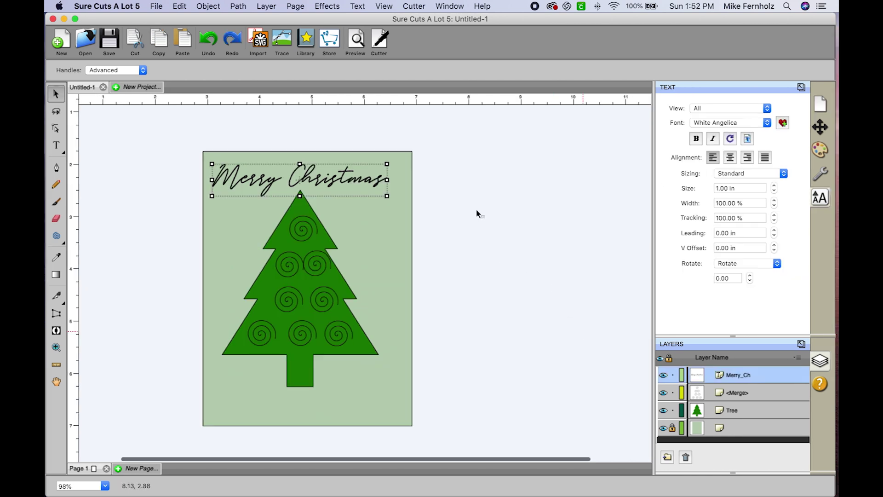
- Duplicate the Merry Christmas text below the tree trunk and change the copy's wording to "Happy New Year"
left_click_drag(375, 186, 375, 186)
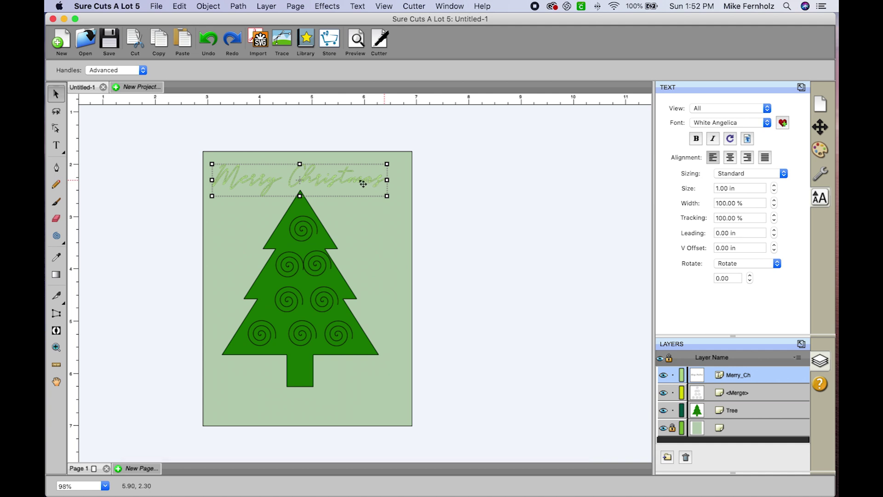
left_click_drag(363, 183, 368, 409)
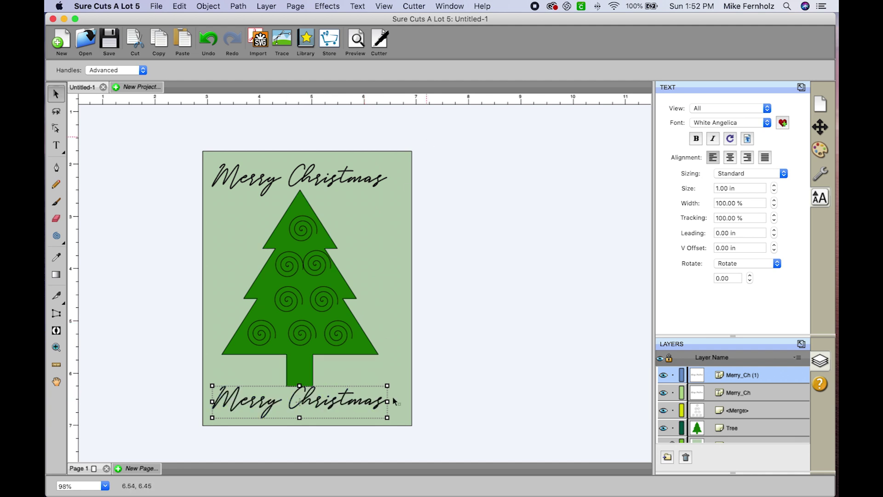
left_click(57, 145)
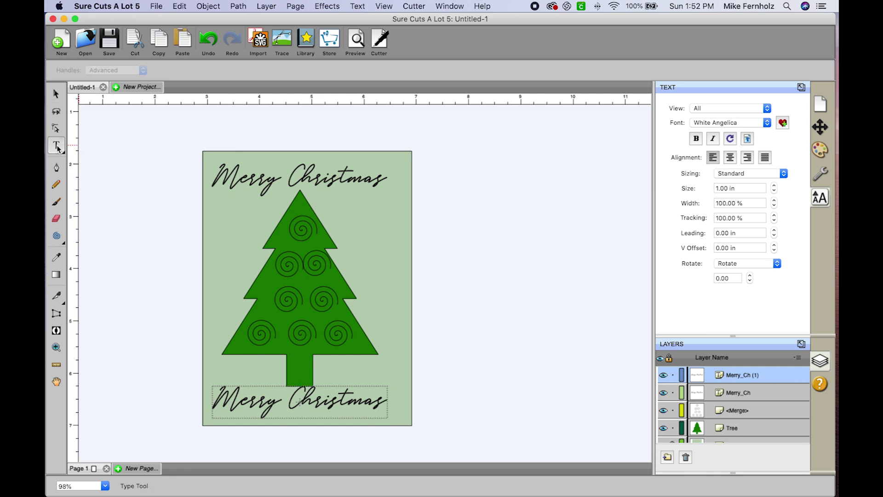
triple_click(377, 405)
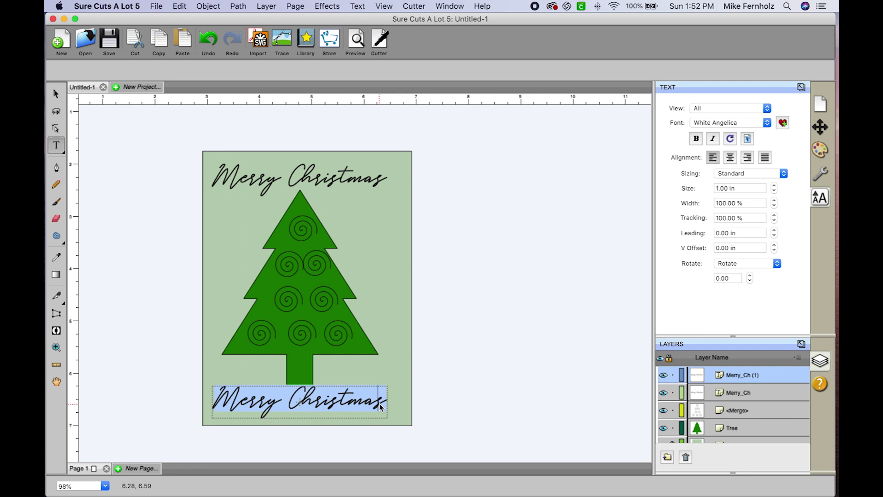
key("BackSpace")
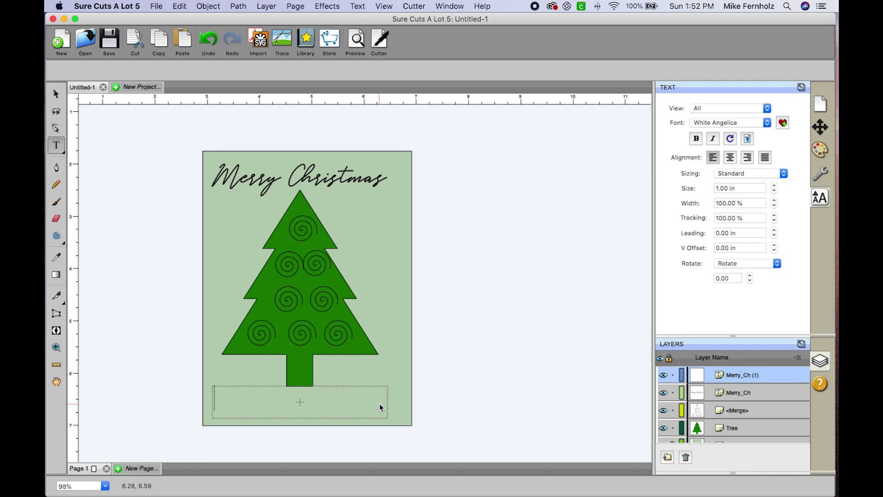
type("H")
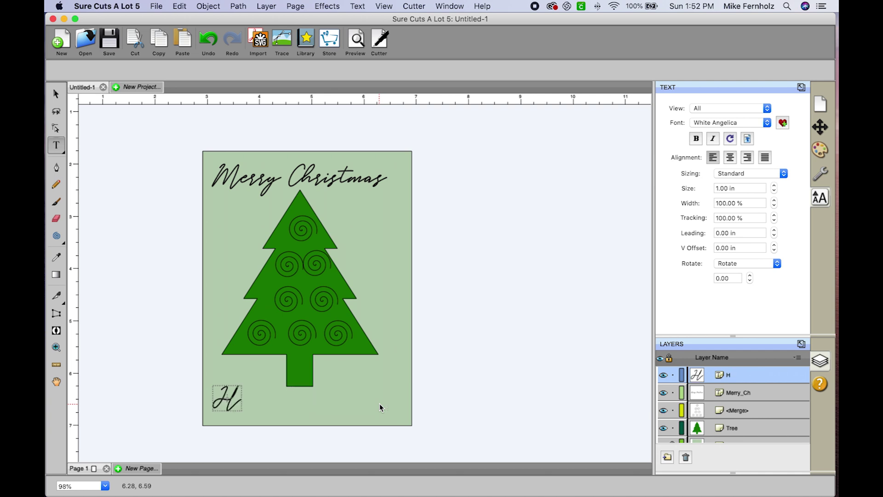
type("appy N")
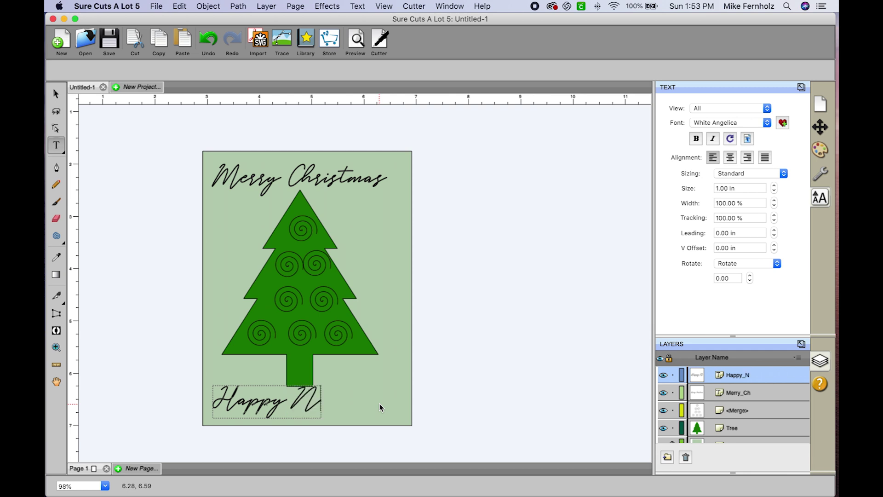
type("ew Year")
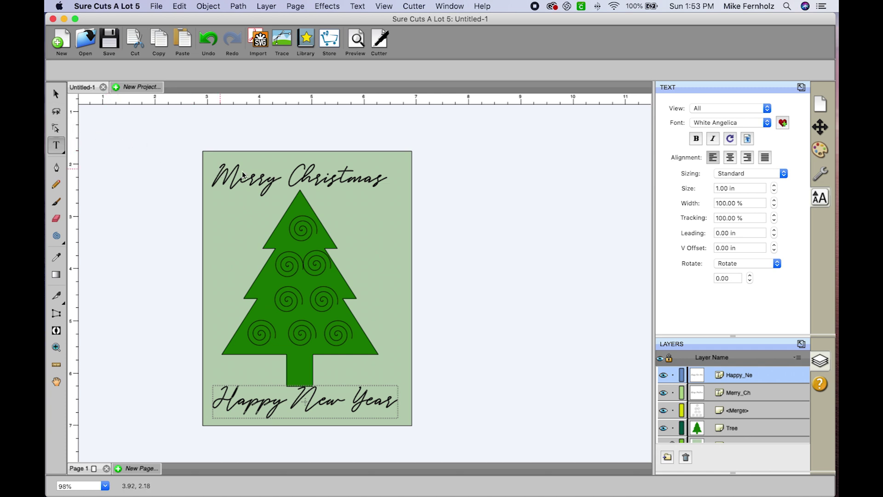
left_click(132, 140)
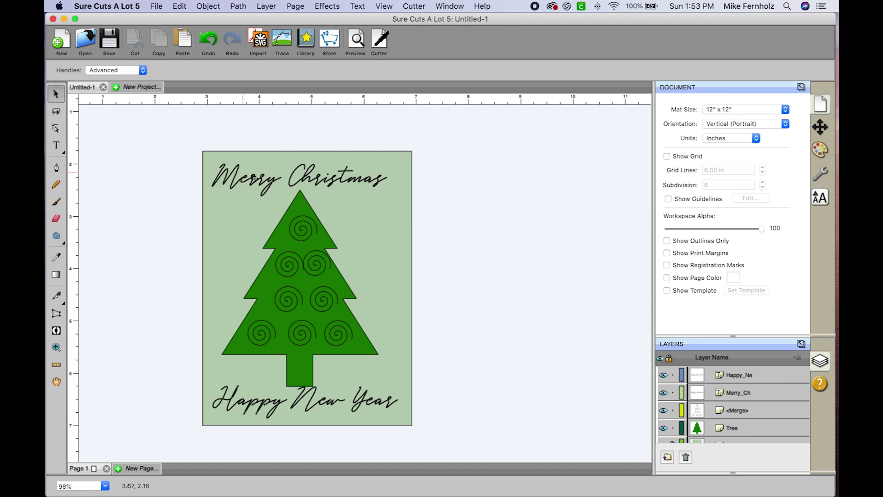
- Merge the Merry Christmas text and the Happy New Year text, each into its own single object
left_click(367, 185)
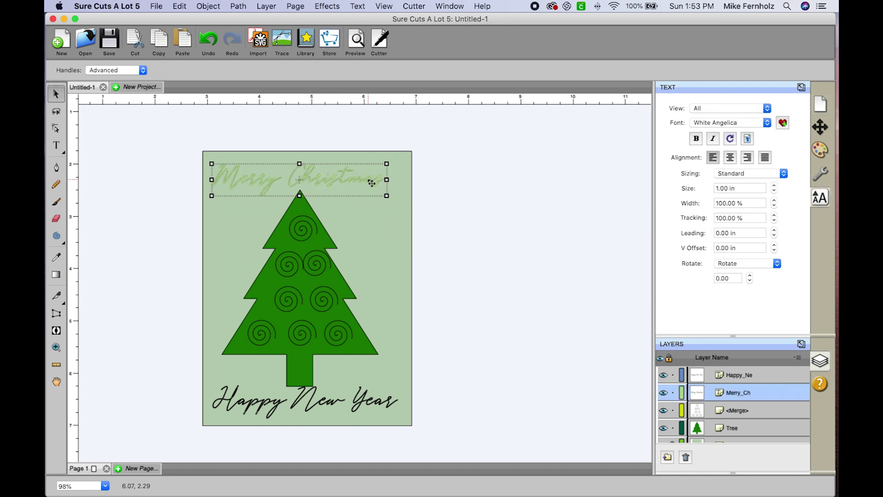
left_click(212, 6)
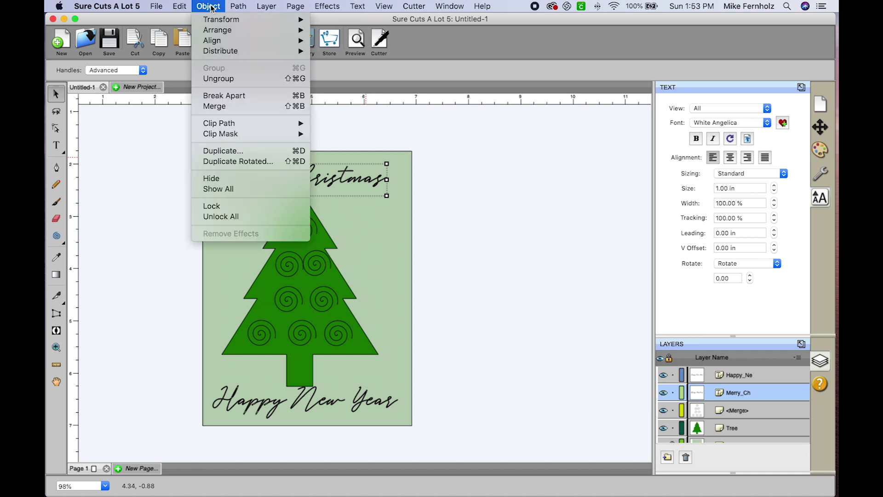
left_click(225, 105)
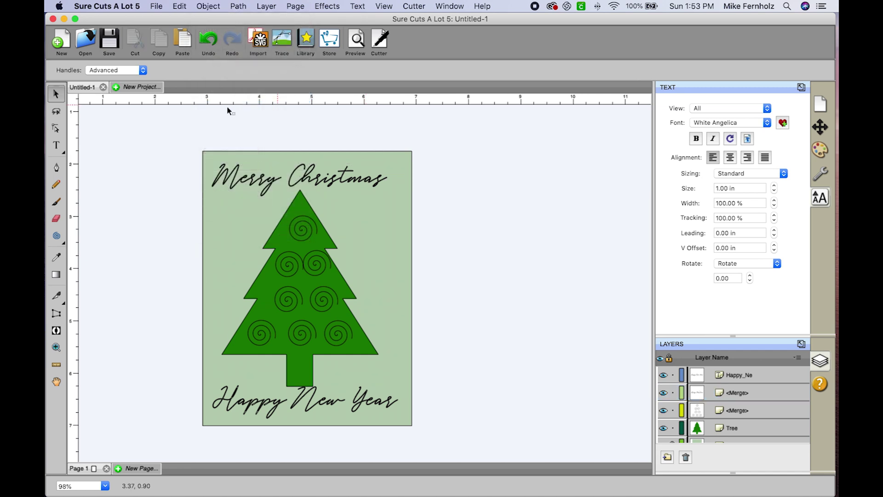
left_click(357, 407)
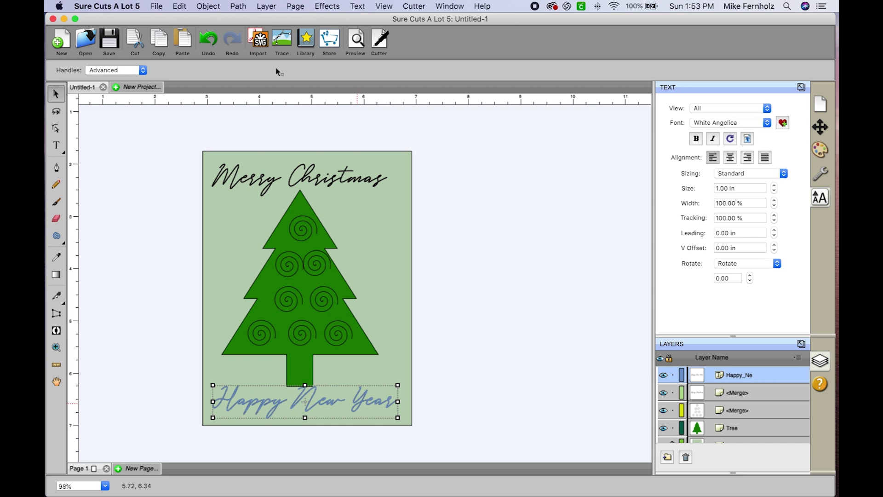
left_click(216, 7)
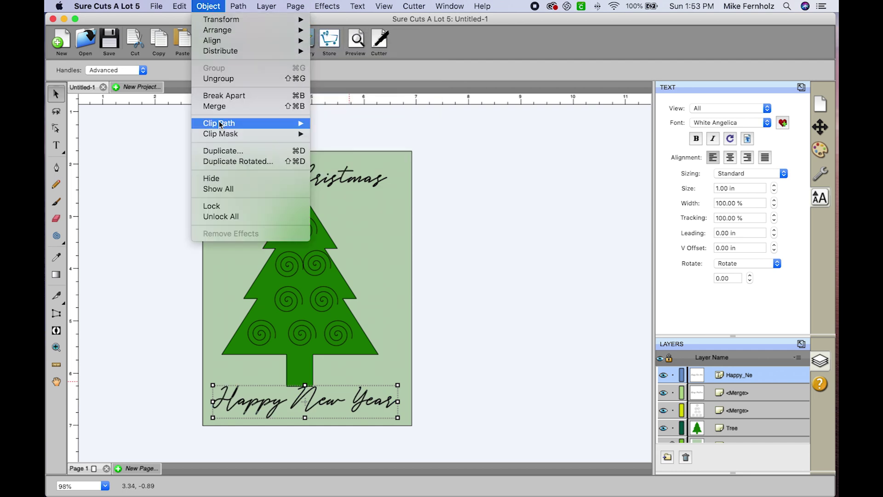
left_click(222, 107)
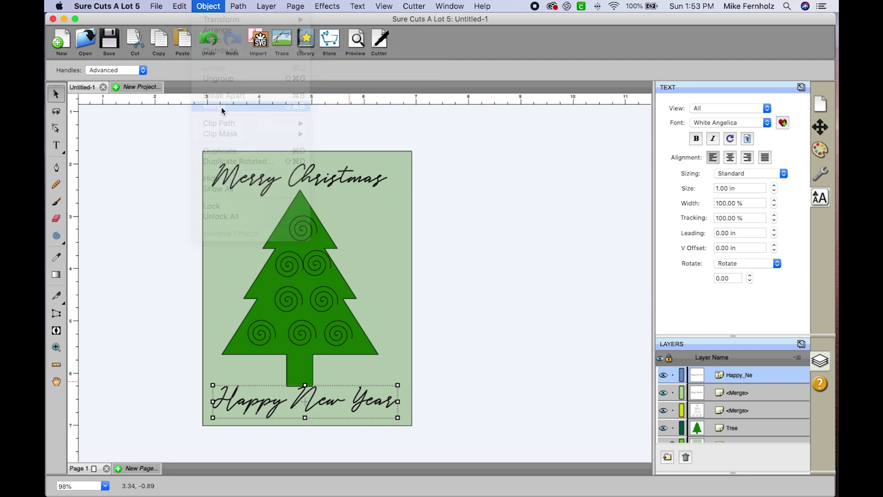
- Lock the tree and spiral layers, and center both greeting texts horizontally on the unlocked card rectangle
left_click(498, 219)
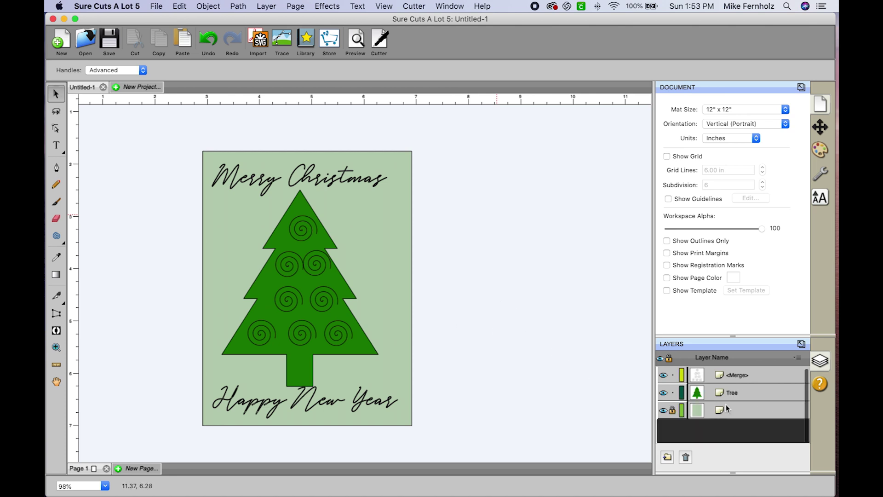
left_click(673, 411)
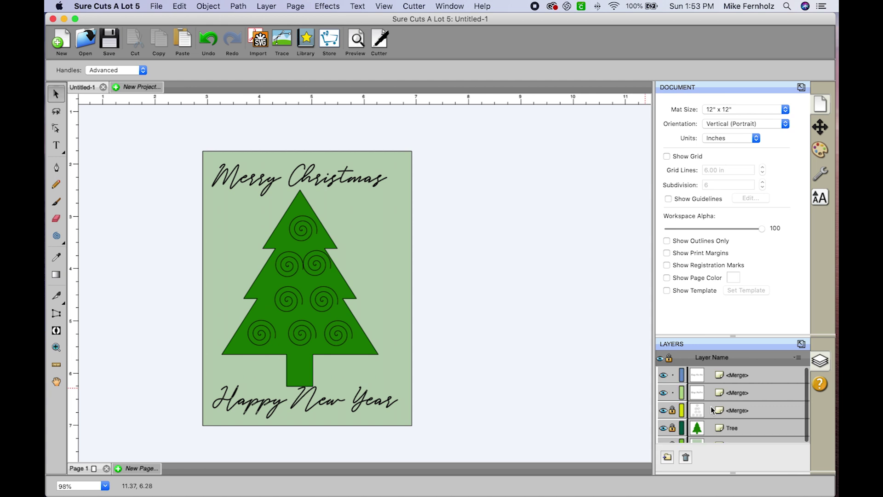
left_click(728, 374)
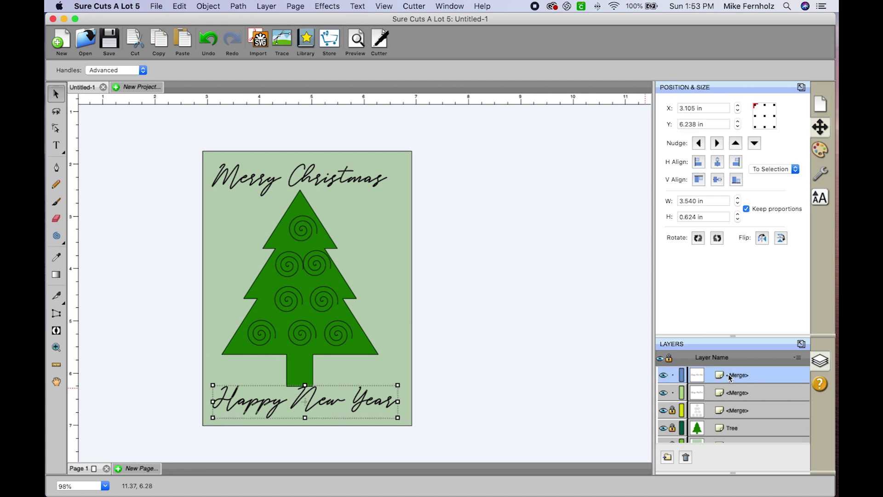
left_click(730, 391, "shift")
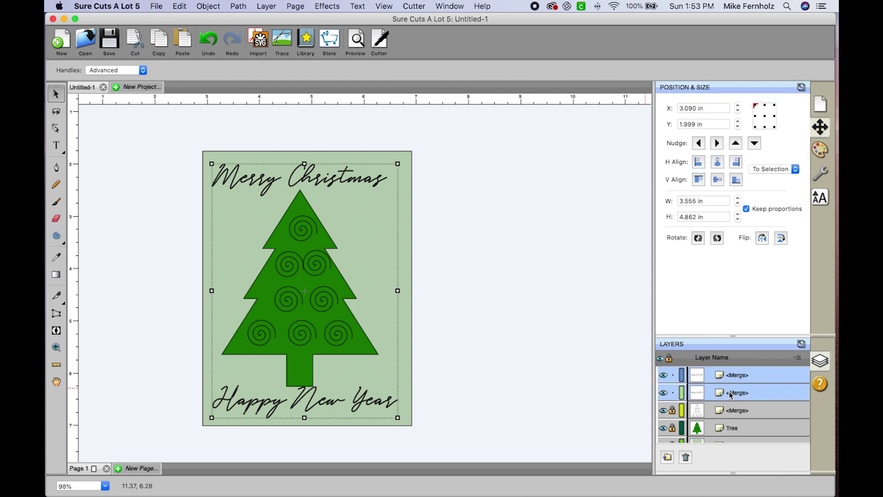
key("super+m")
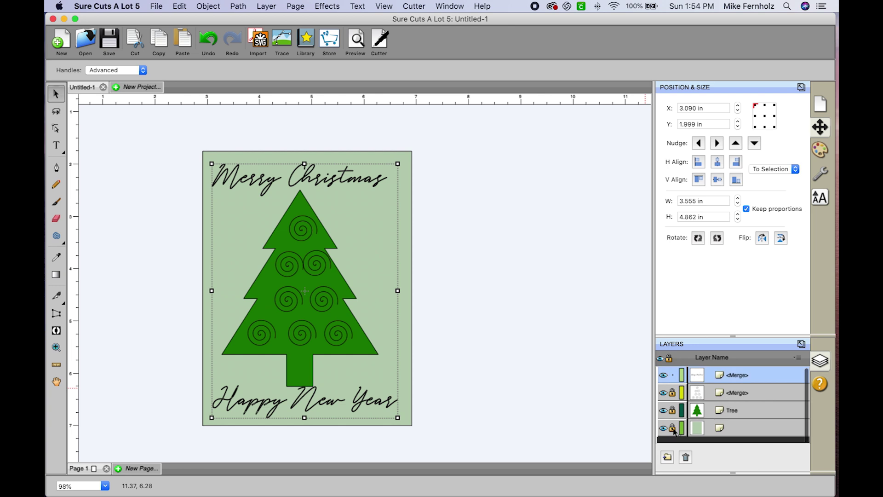
left_click(673, 428)
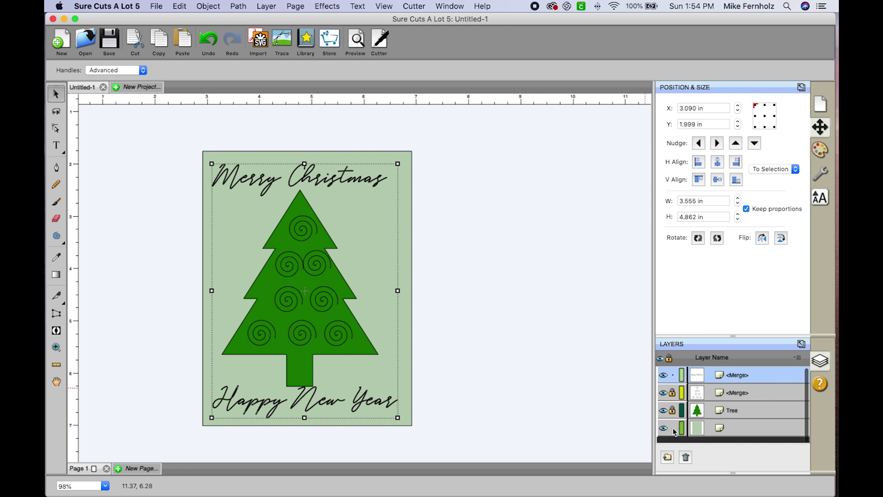
left_click(725, 428, "super")
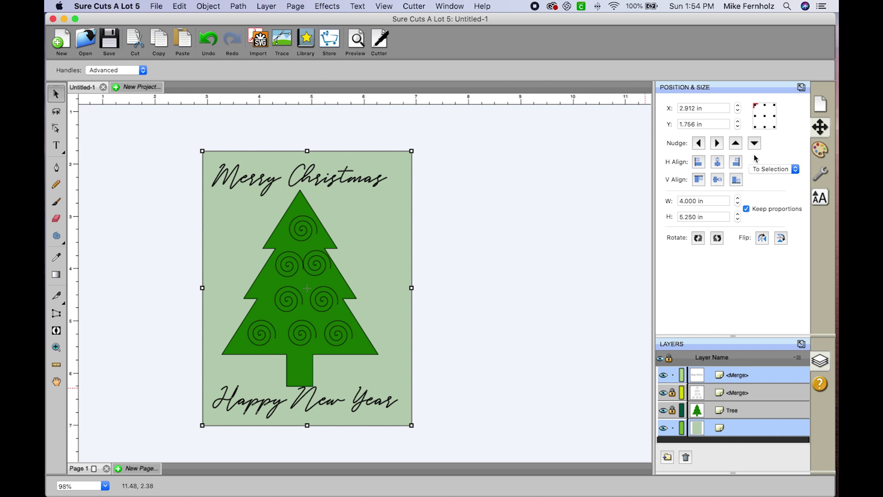
left_click(720, 163)
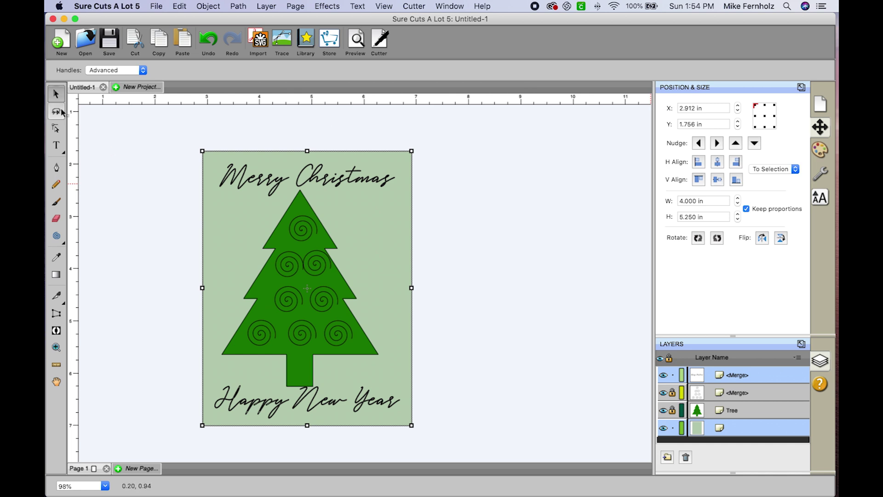
left_click(479, 397)
- Nudge the Happy New Year text slightly down and the Merry Christmas text slightly up, away from the tree
left_click(387, 403)
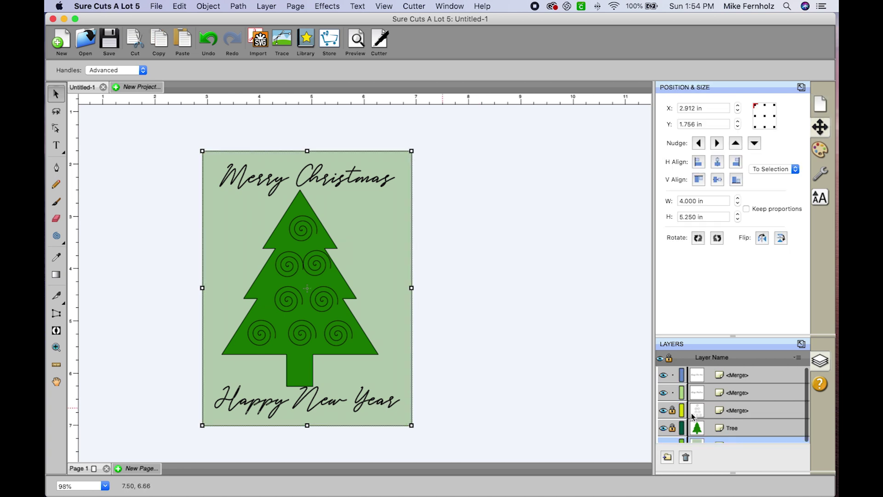
left_click(727, 374)
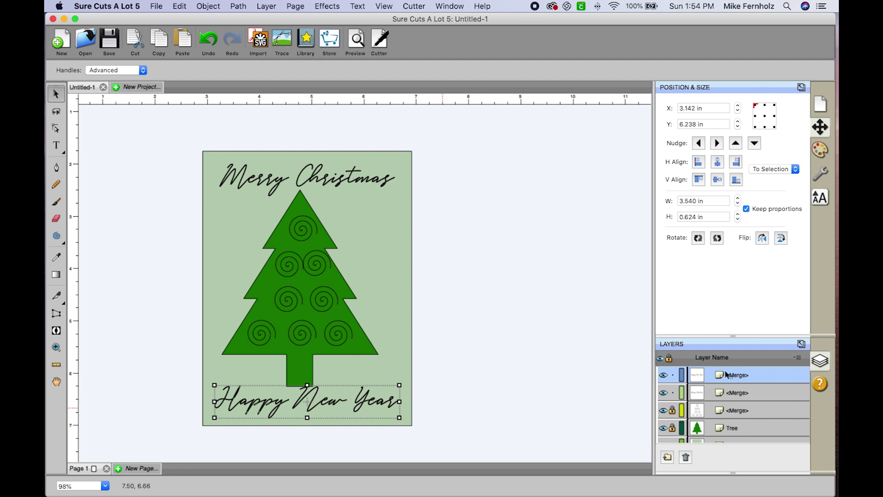
key("Down")
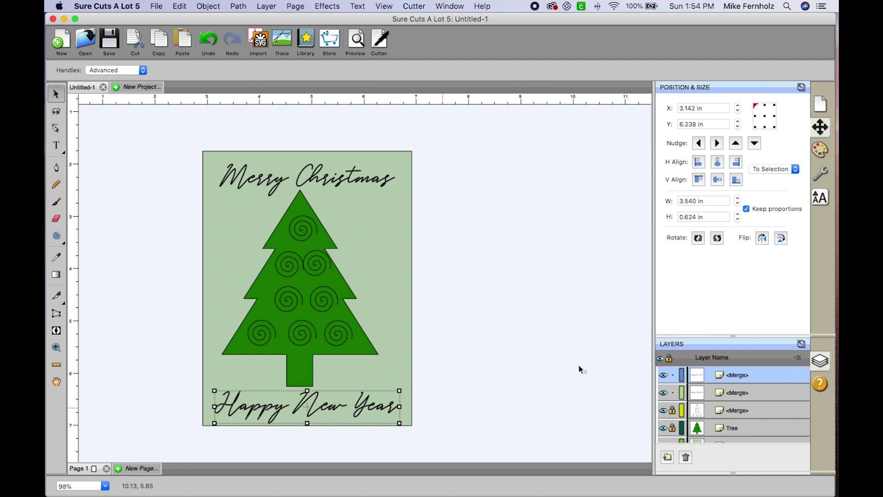
left_click(565, 368)
scroll(571, 363, "down", 1)
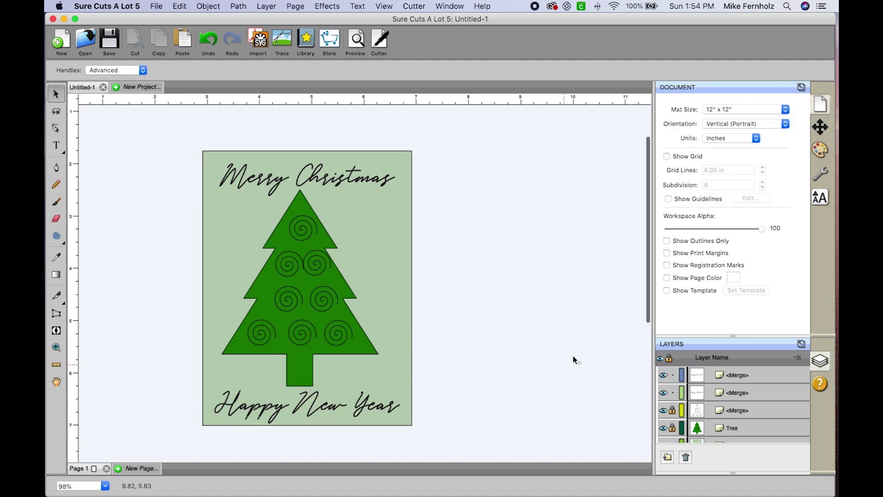
left_click(745, 394)
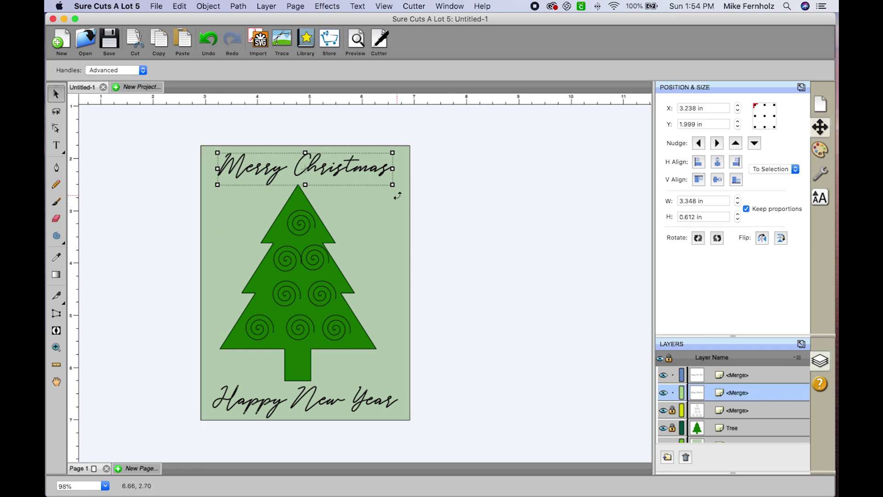
left_click(501, 225)
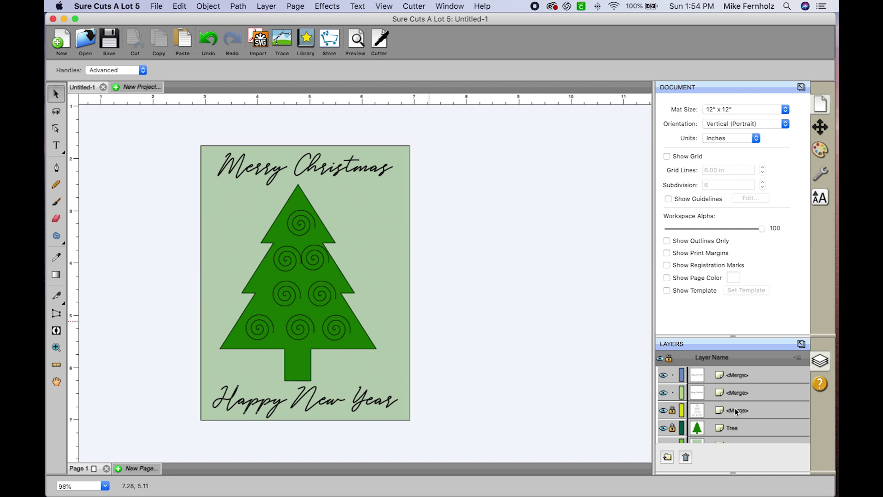
- Unlock the spirals and the tree, and center them horizontally on the card rectangle
left_click(673, 410)
left_click(673, 427)
left_click(737, 411)
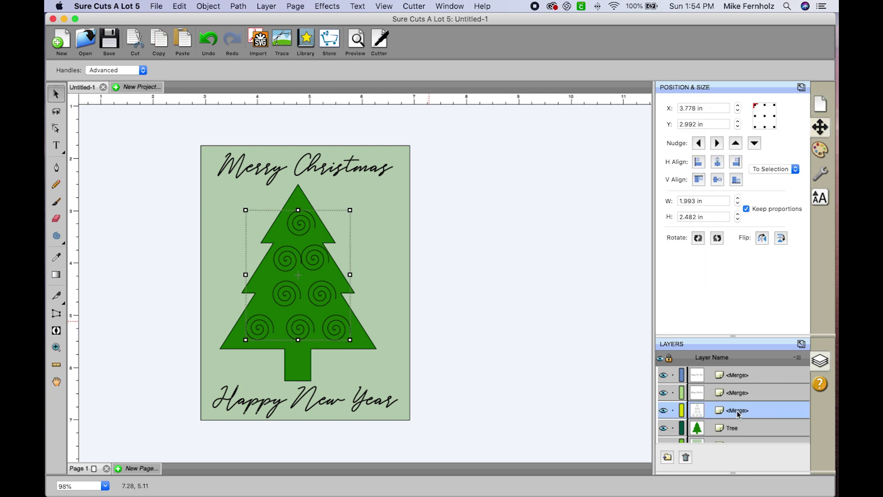
left_click(729, 429, "shift")
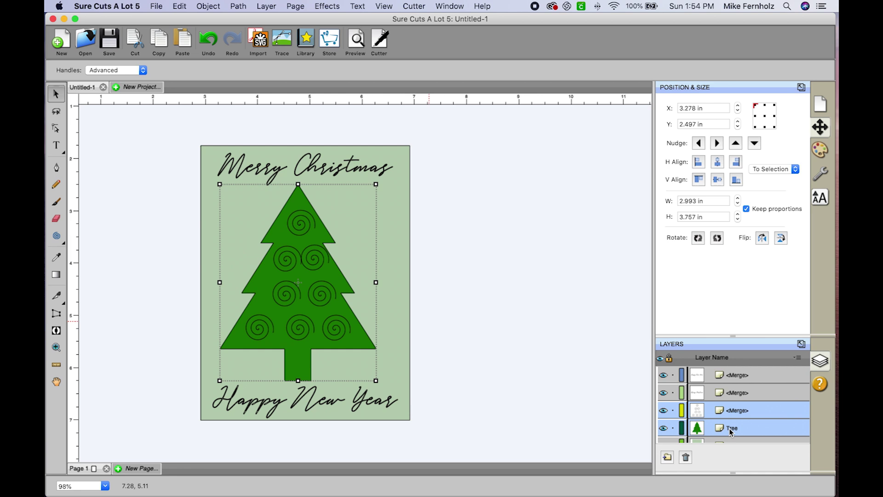
scroll(730, 429, "down", 1)
left_click(728, 426, "shift")
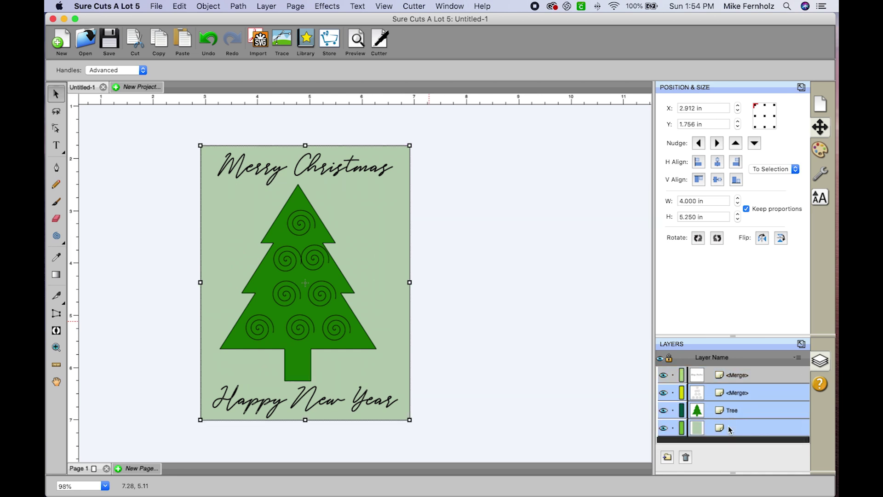
left_click(718, 162)
left_click(531, 222)
scroll(530, 221, "down", 1)
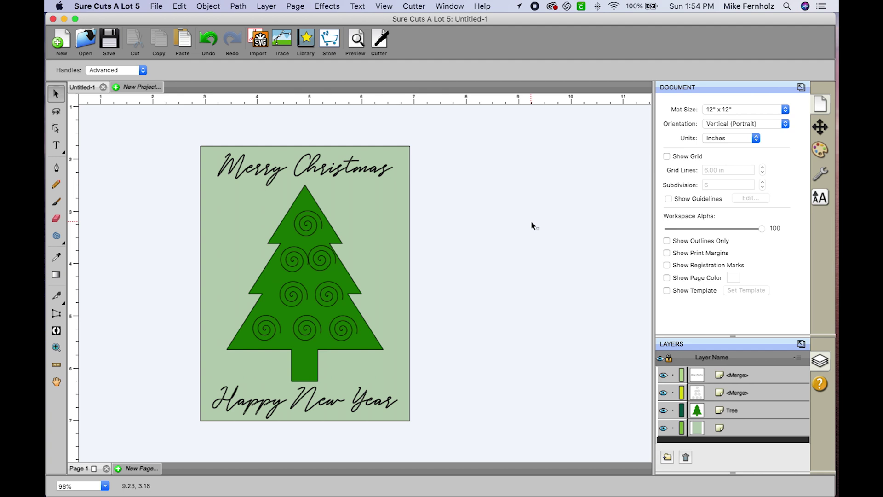
scroll(419, 263, "up", 1)
scroll(420, 264, "right", 1)
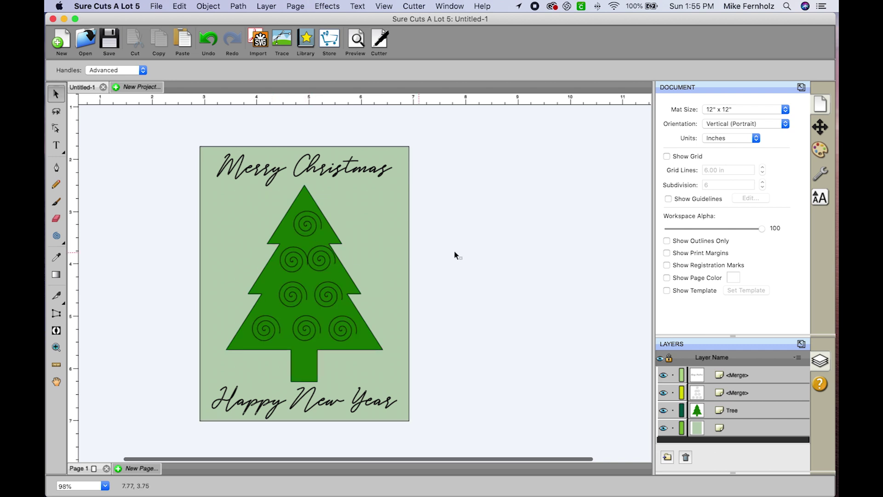
scroll(469, 255, "up", 1)
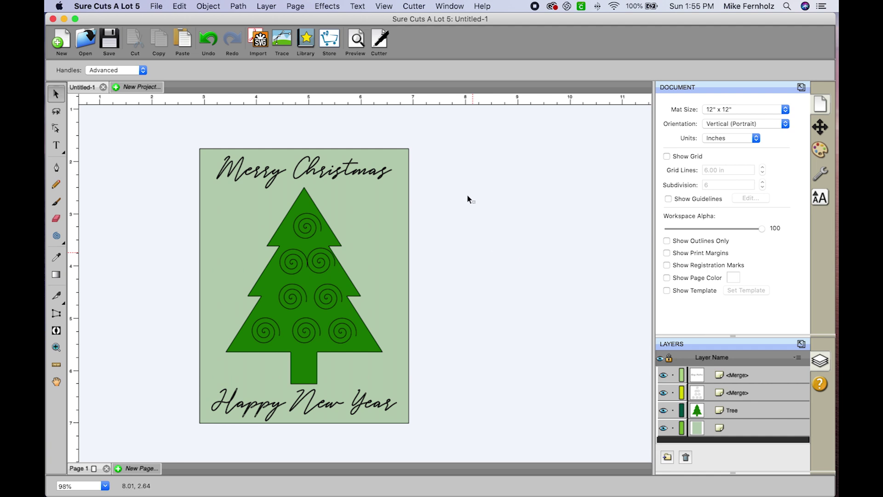
- Export the card design to the Desktop as an SVG named "Merry Christmas", with Design Space compatibility on
left_click(157, 7)
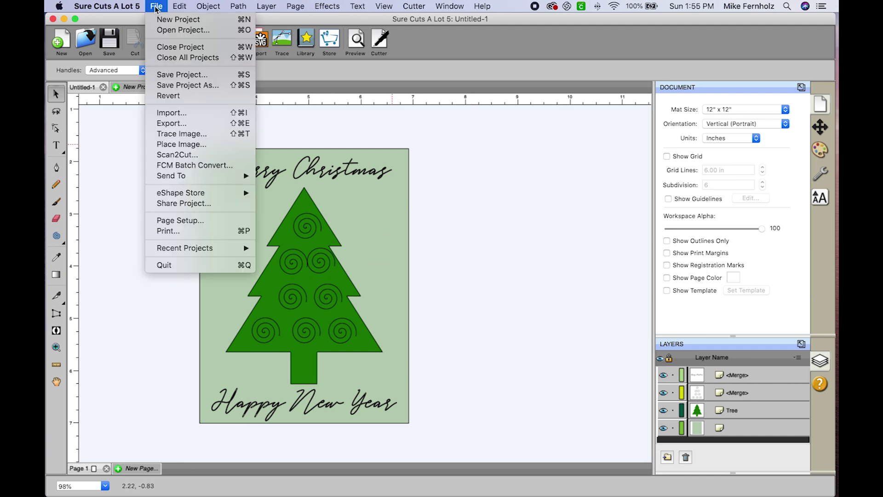
left_click(170, 124)
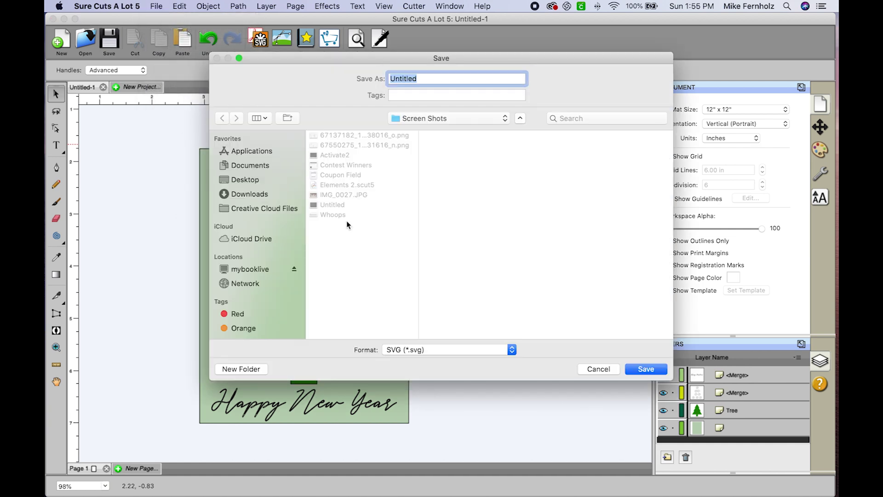
left_click(248, 182)
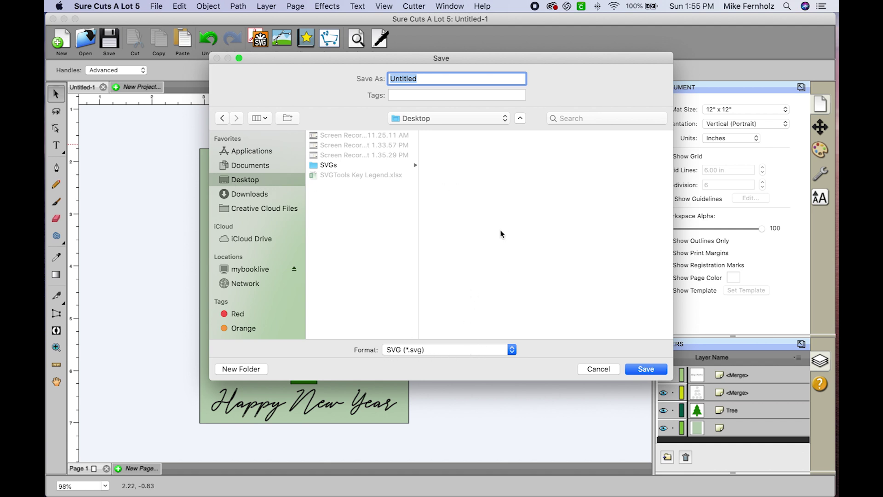
type("Merry Christmas")
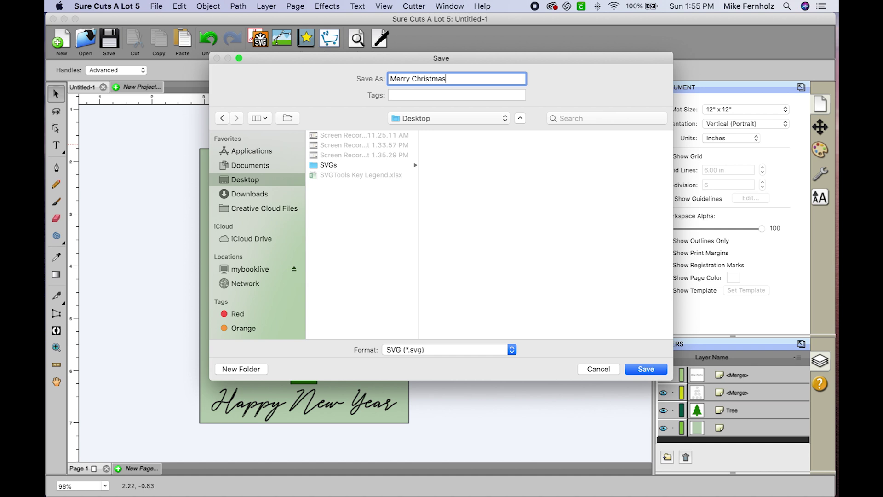
left_click(646, 369)
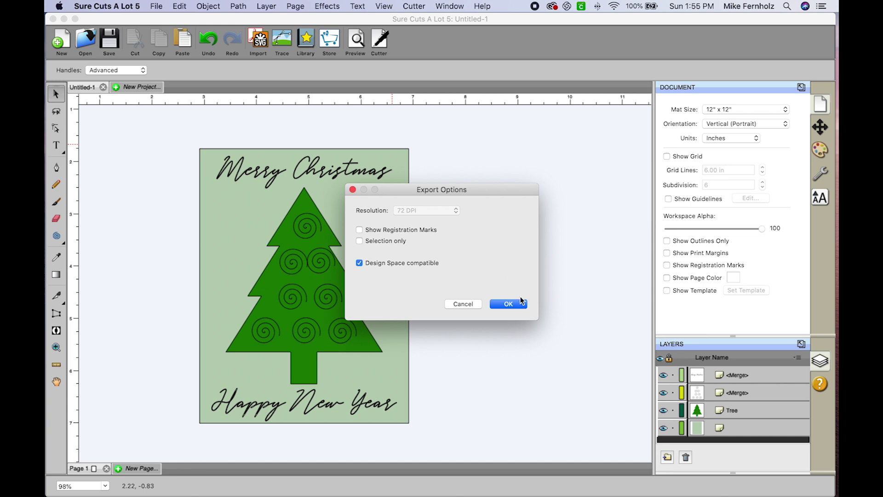
left_click(509, 304)
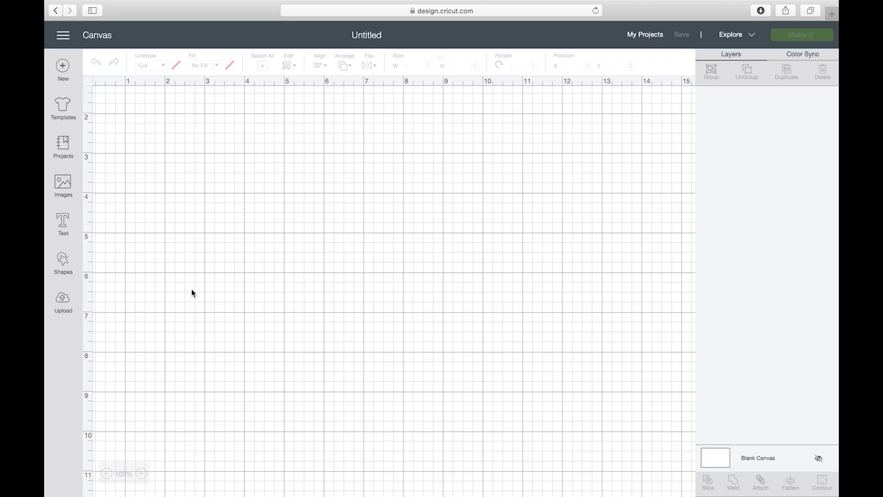
- In Cricut Design Space, upload Merry Christmas.svg from the Desktop and save it as an uploaded image
left_click(63, 300)
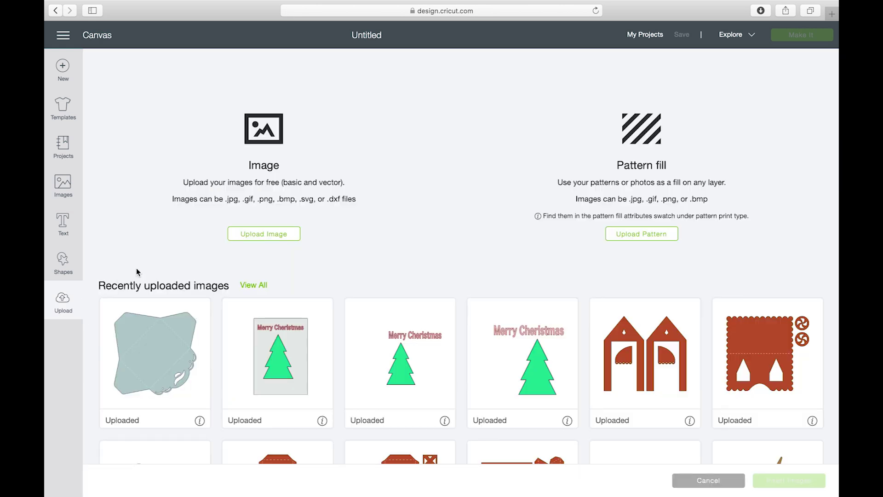
left_click(270, 234)
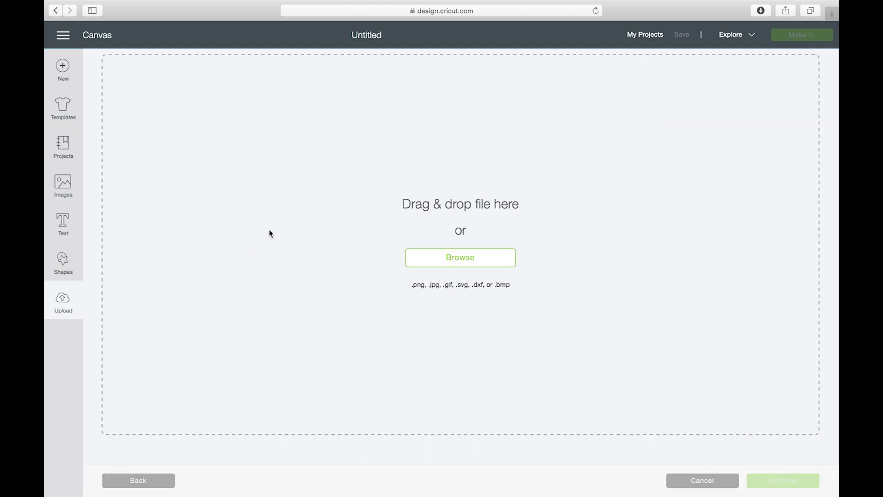
left_click(449, 258)
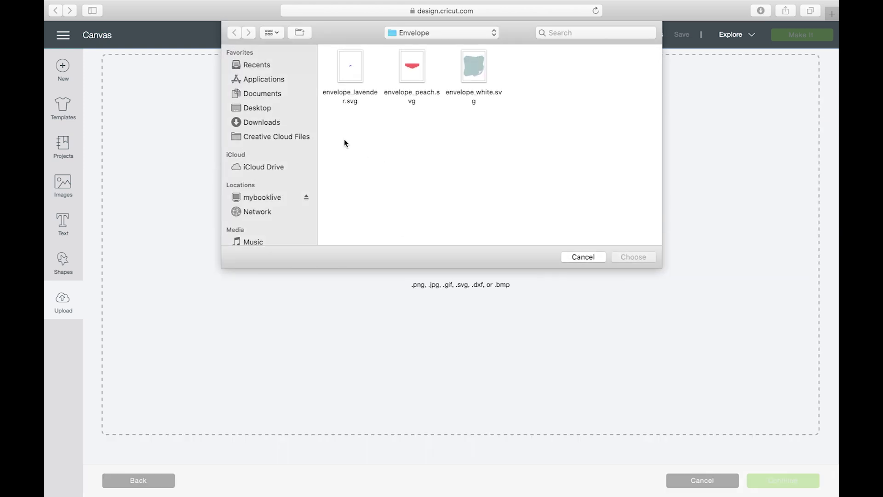
left_click(251, 111)
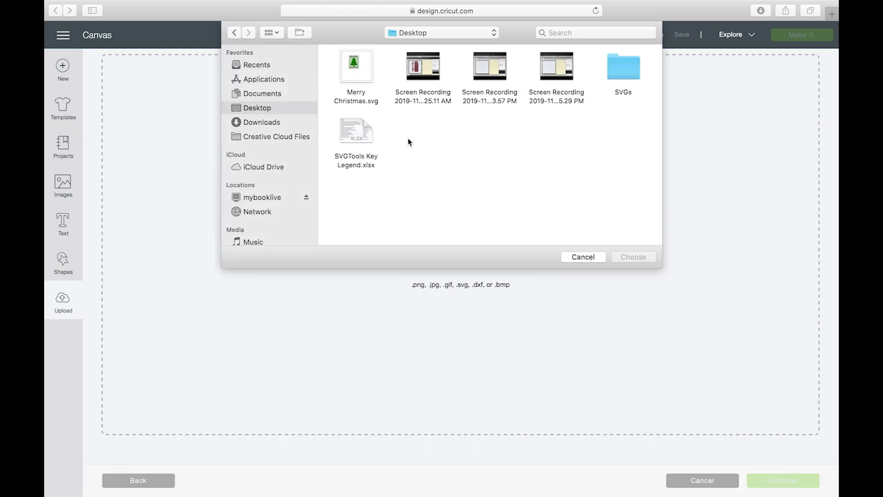
left_click(358, 75)
left_click(647, 259)
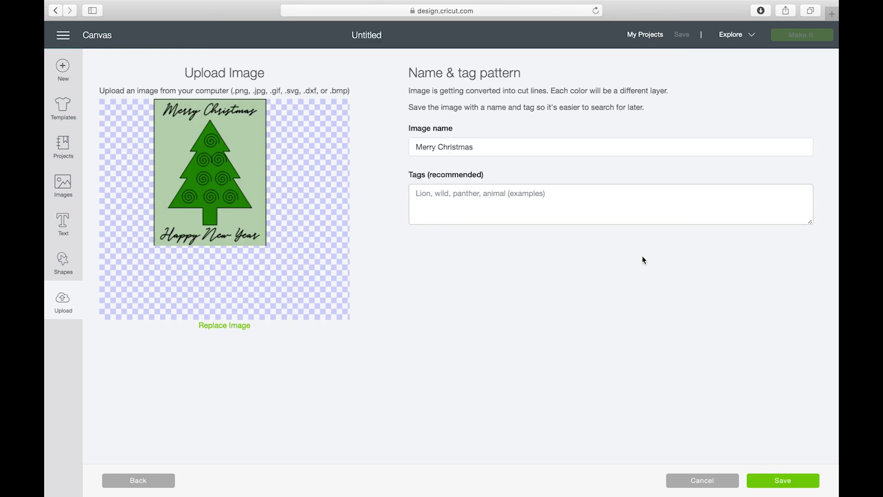
left_click(797, 484)
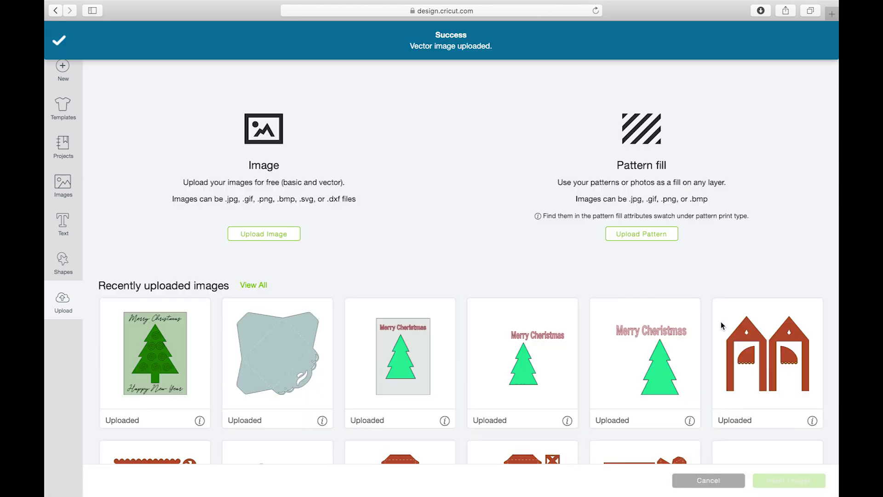
- Insert the uploaded Merry Christmas card image onto the canvas and deselect it
left_click(203, 357)
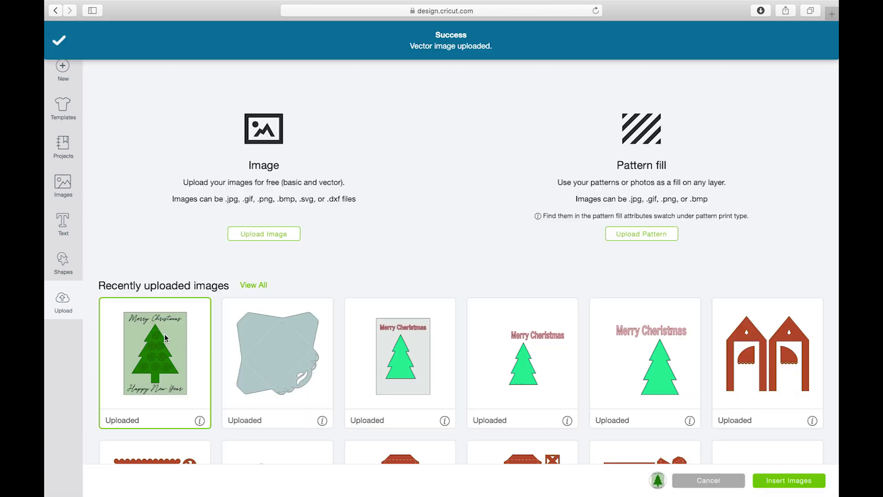
left_click(757, 481)
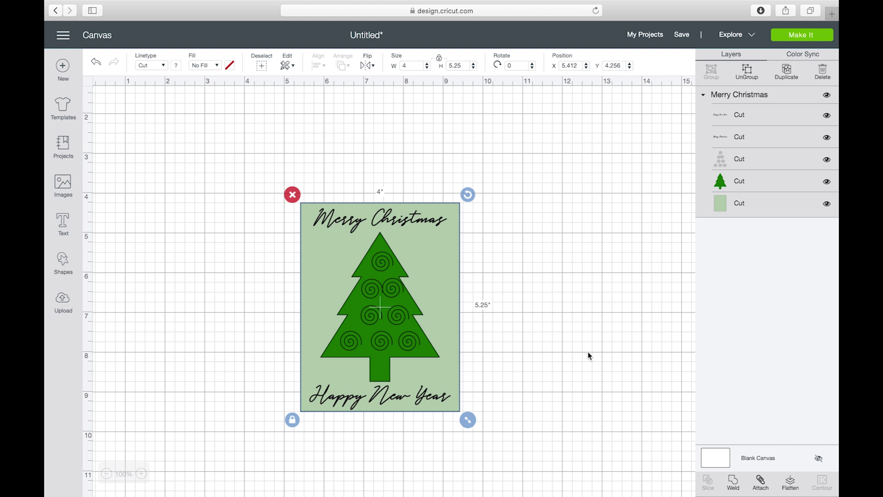
left_click(589, 356)
scroll(618, 210, "down", 1)
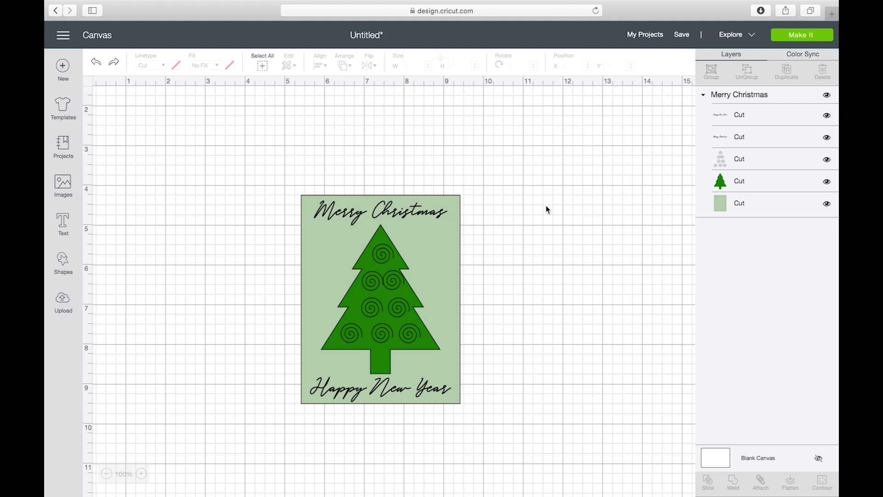
- Change the linetype of the Happy New Year and Merry Christmas greeting layers to Draw
left_click(748, 121)
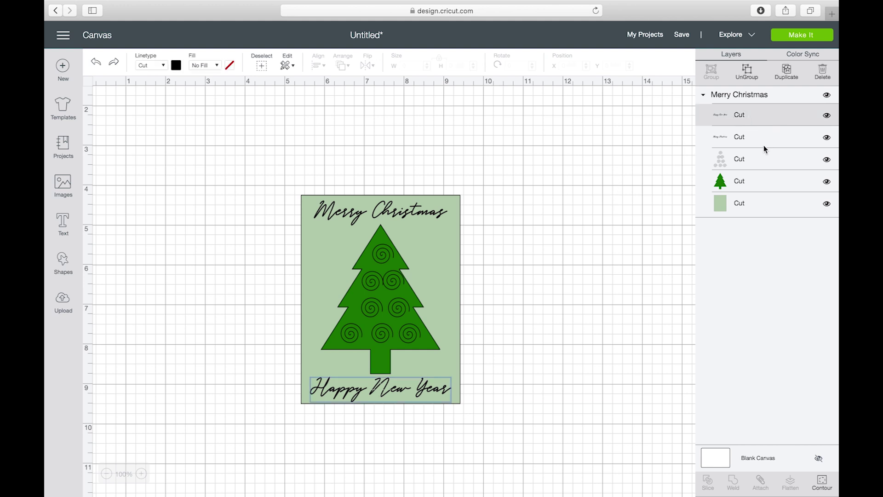
left_click(164, 68)
left_click(155, 93)
left_click(750, 134)
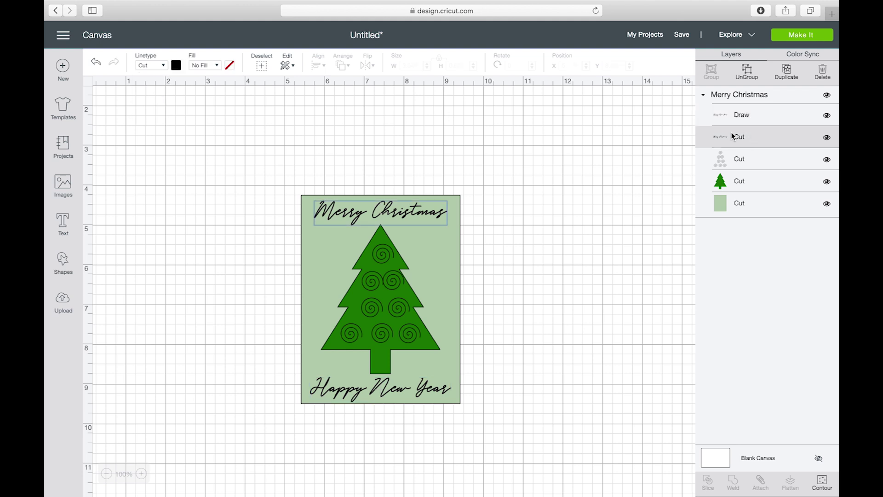
left_click(165, 67)
left_click(156, 93)
- Change the linetype of the spirals layer and the tree layer to Draw
left_click(738, 162)
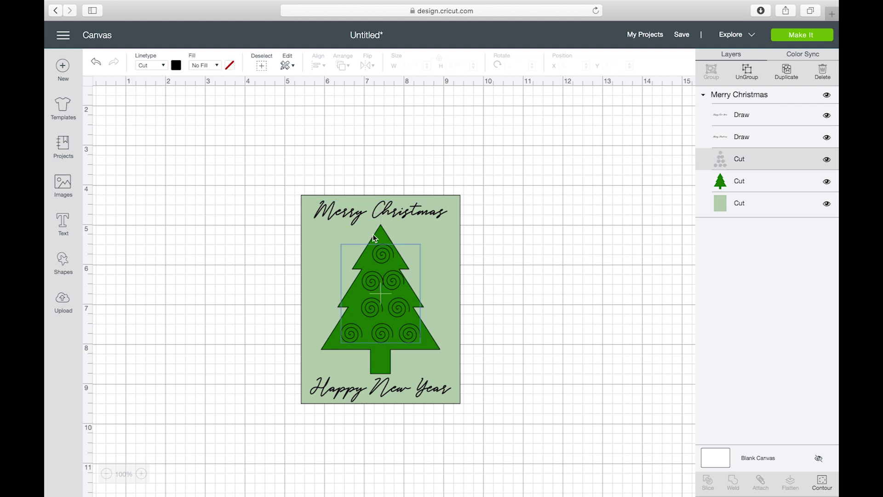
left_click(162, 68)
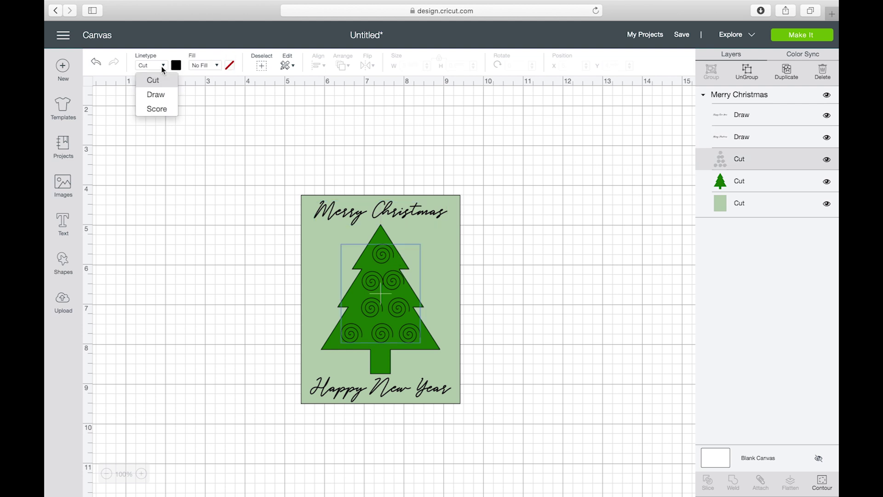
left_click(156, 95)
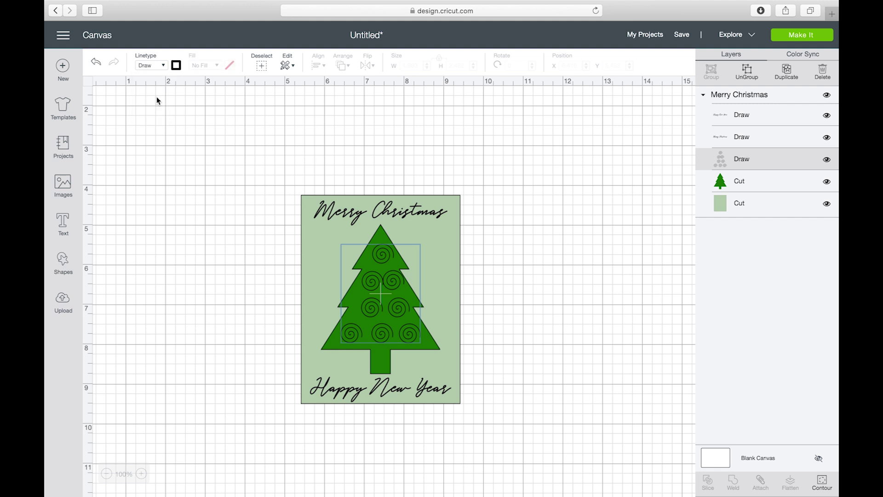
left_click(753, 186)
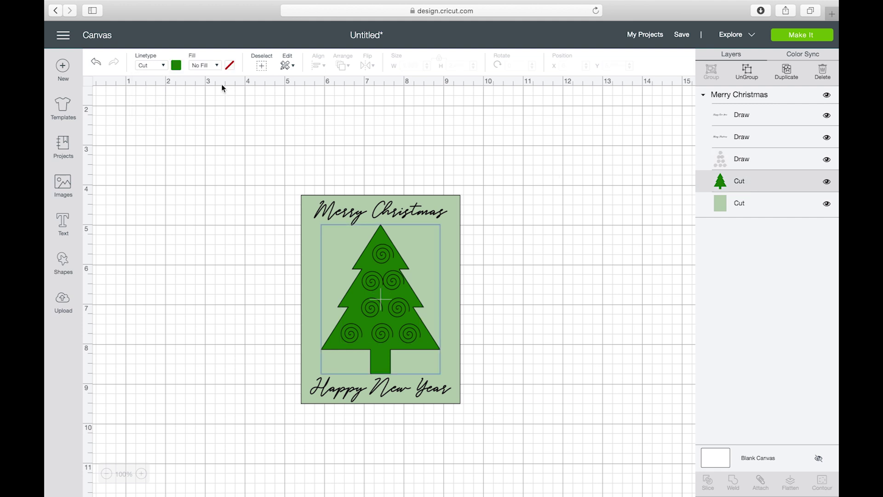
left_click(165, 66)
left_click(157, 95)
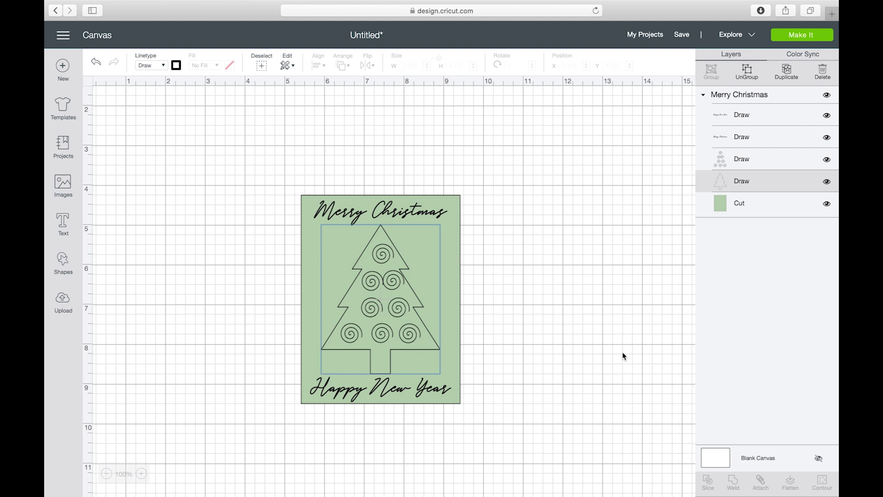
- Attach all layers of the Merry Christmas group together and send the project to mat preparation
left_click(736, 95)
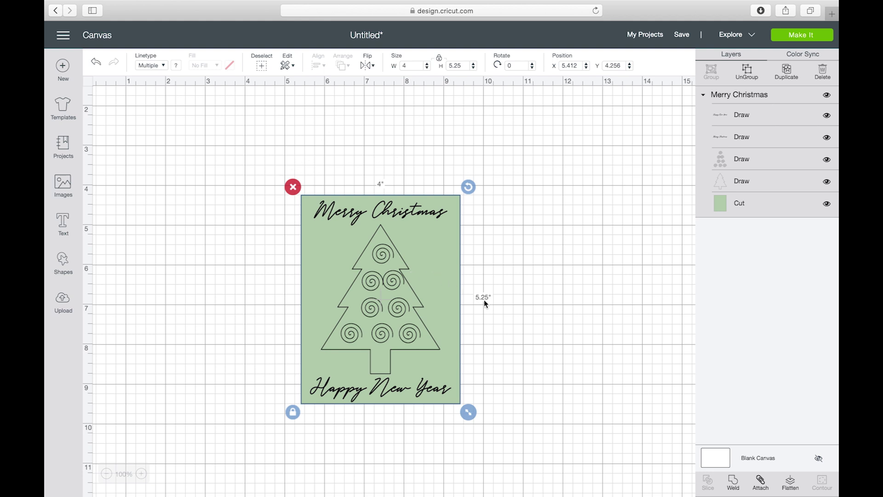
left_click(760, 481)
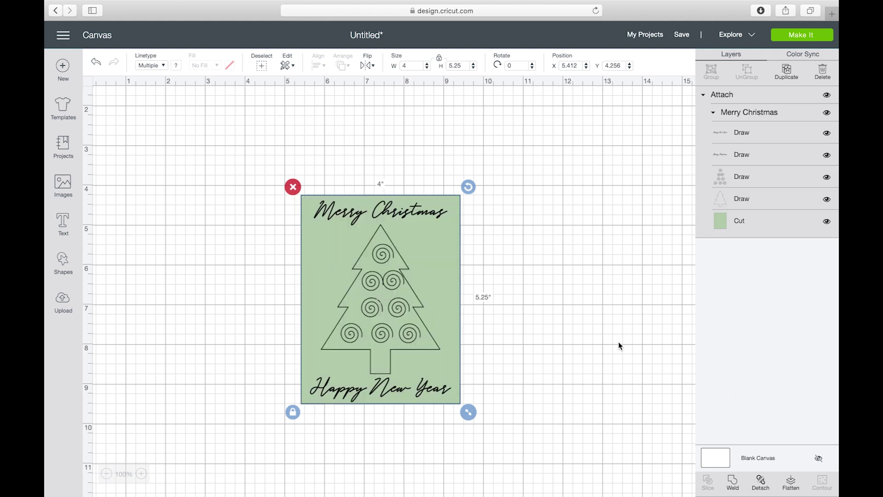
left_click(815, 38)
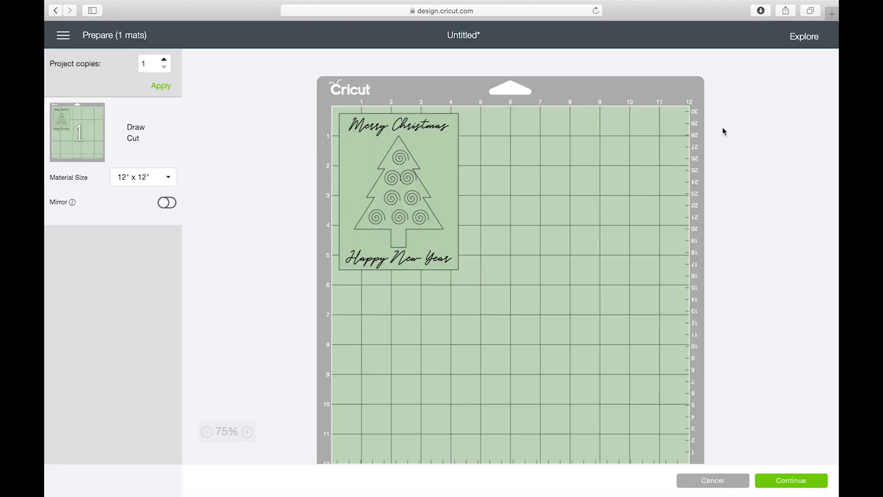
- Move the card to the lower-left corner of the 12 x 12 in mat and continue to the Make stage
scroll(722, 129, "down", 2)
left_click_drag(407, 128, 371, 327)
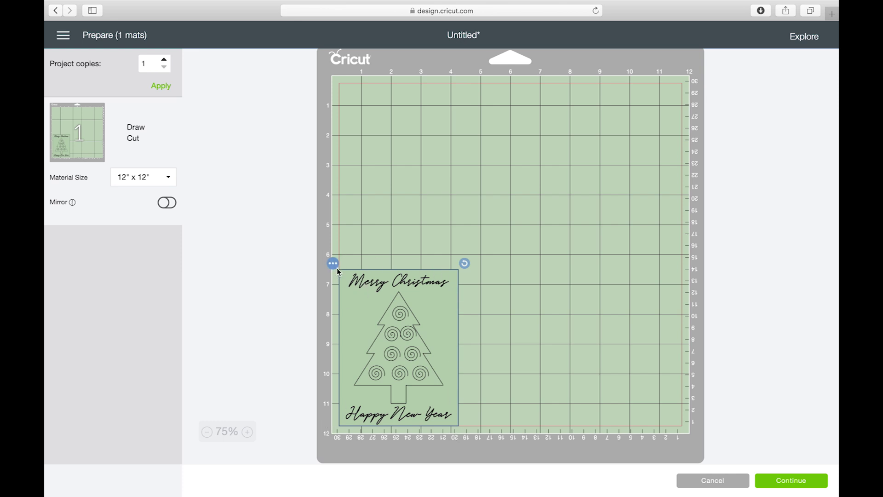
scroll(369, 426, "down", 1)
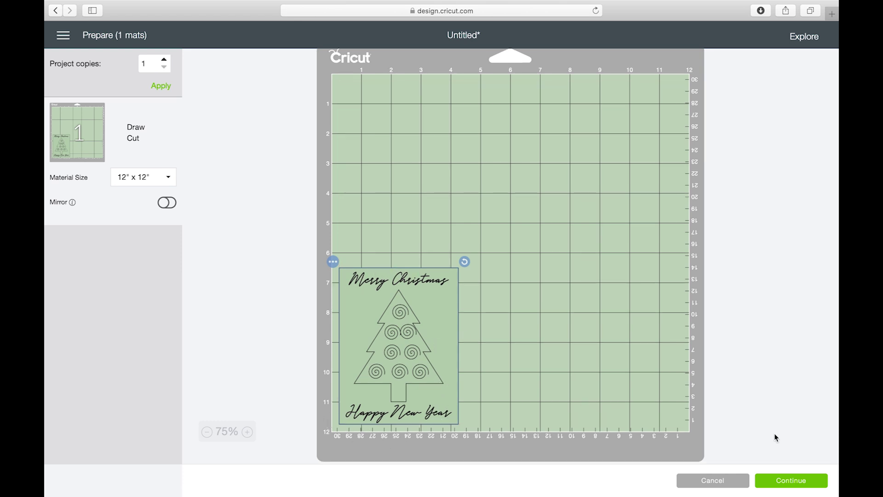
left_click(804, 482)
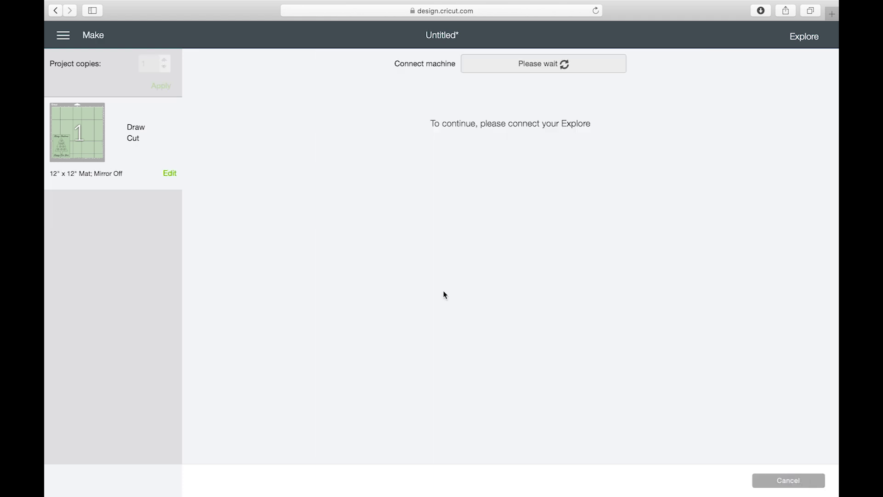